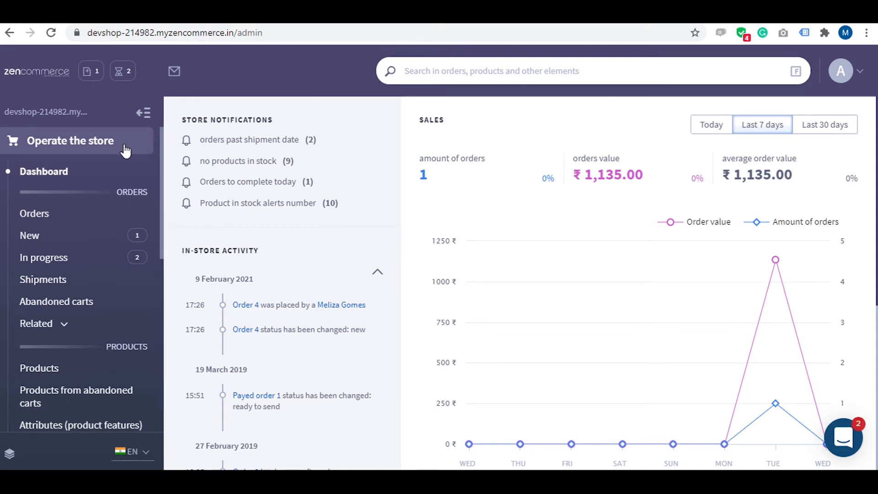
# Open the store's product list and create a new CSV profile from its export options.
pyautogui.scroll(-3, 97, 207)
pyautogui.scroll(1, 101, 203)
pyautogui.doubleClick(108, 216)
pyautogui.click(55, 245)
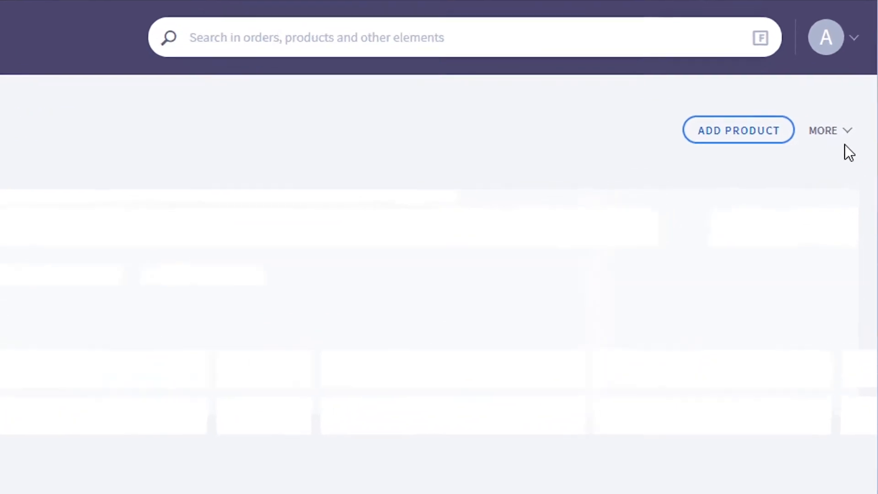
pyautogui.click(846, 136)
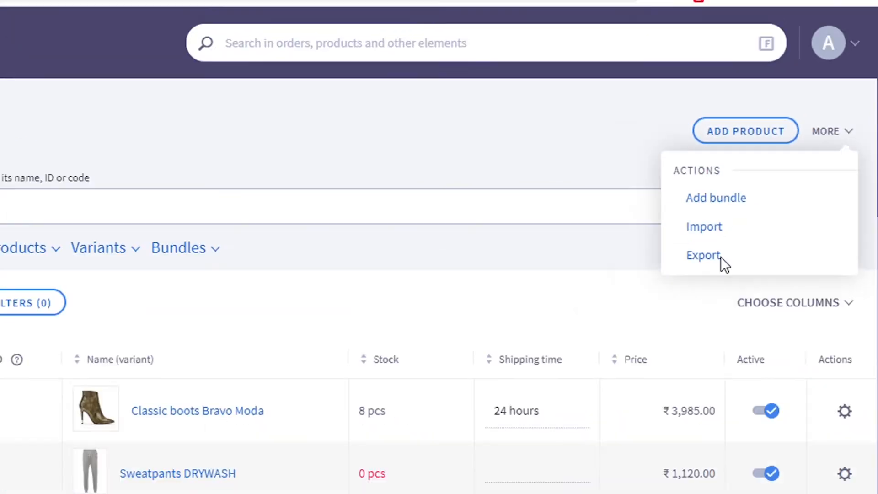
pyautogui.click(720, 256)
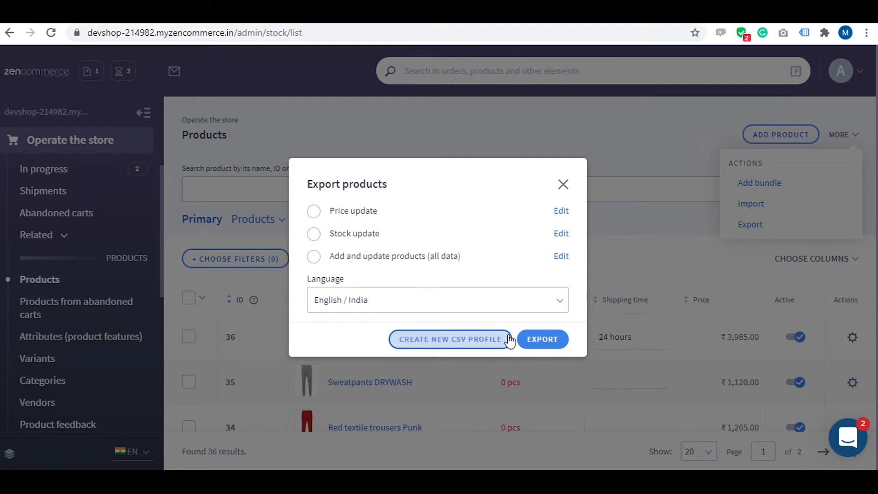
pyautogui.click(446, 349)
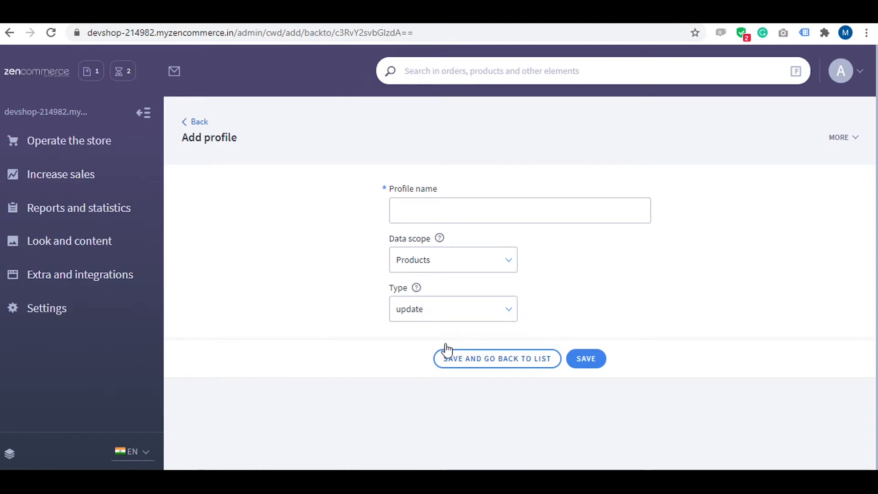
# Name the new profile Product Update, set its type to Update, adding, and save it.
pyautogui.click(432, 204)
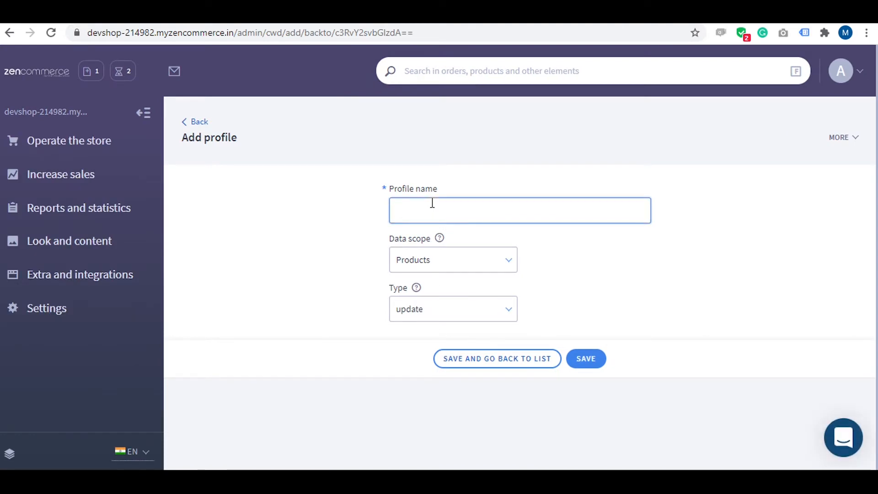
pyautogui.write('Product Update')
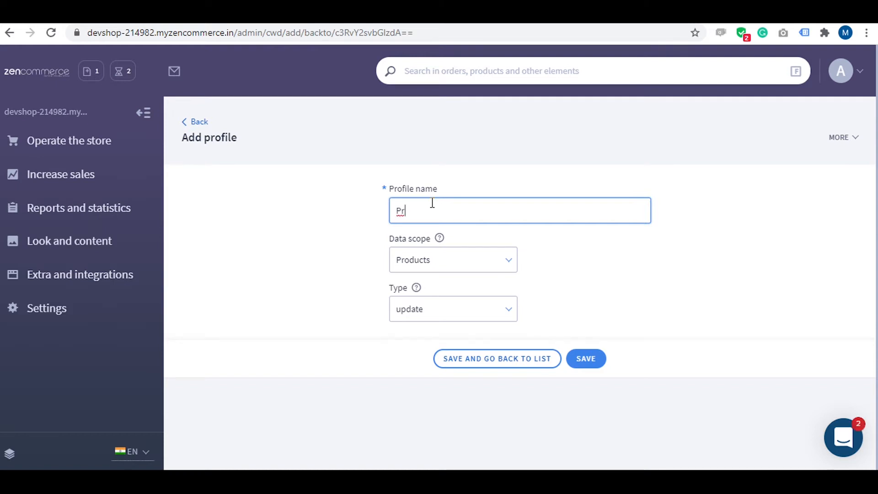
pyautogui.click(497, 314)
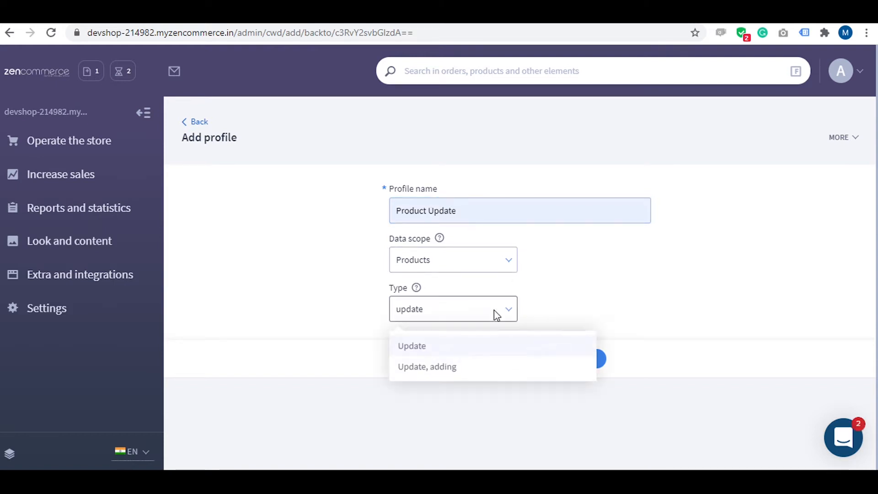
pyautogui.click(460, 366)
pyautogui.click(591, 360)
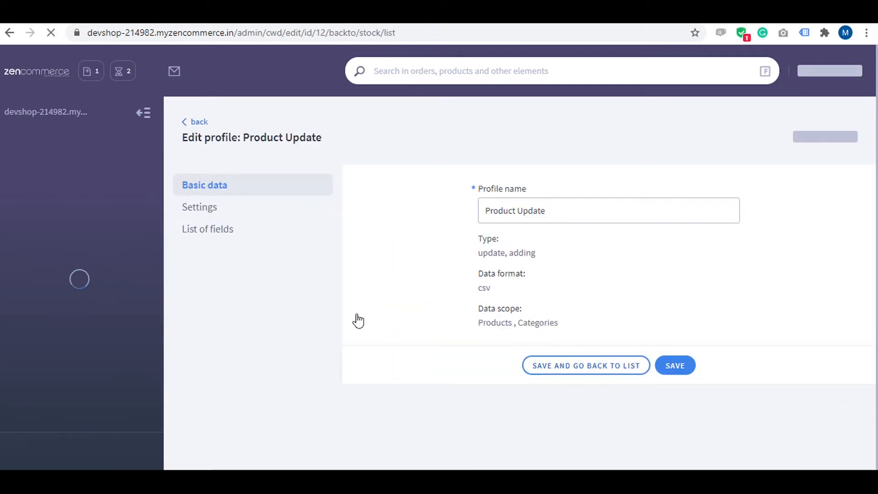
# Set the profile's column separator to comma and save the settings.
pyautogui.click(210, 213)
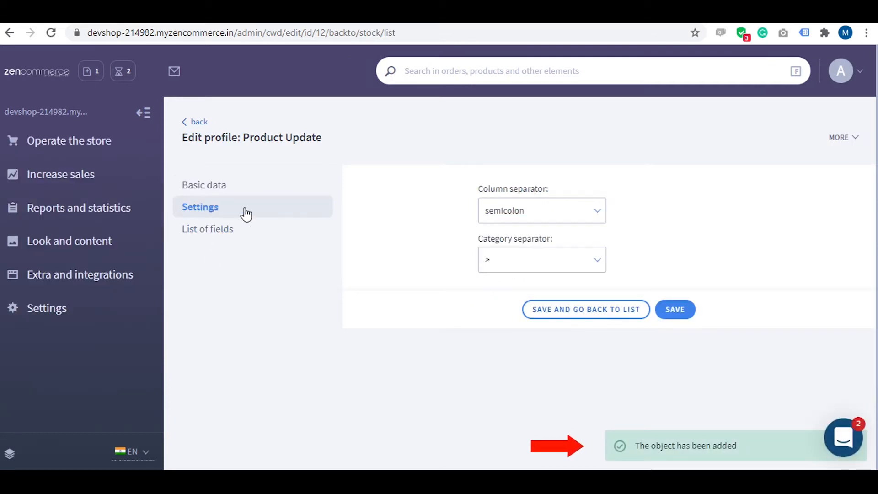
pyautogui.click(529, 212)
pyautogui.click(516, 283)
pyautogui.click(684, 316)
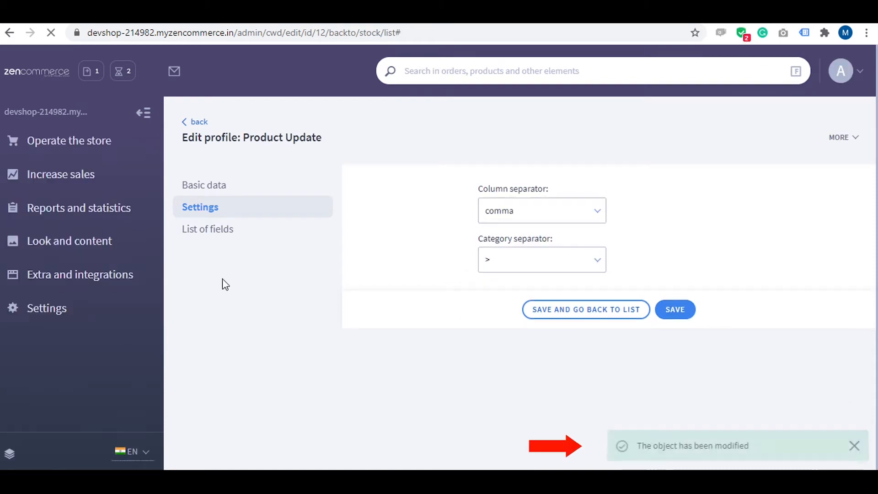
# Include the Manufacturer, Retail Price, Weight and Description fields in the profile's list of fields.
pyautogui.click(220, 234)
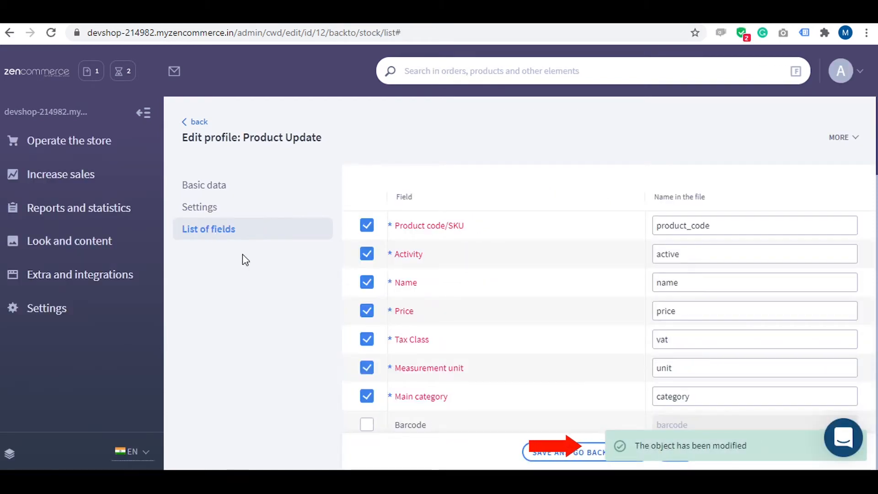
pyautogui.scroll(-3, 281, 274)
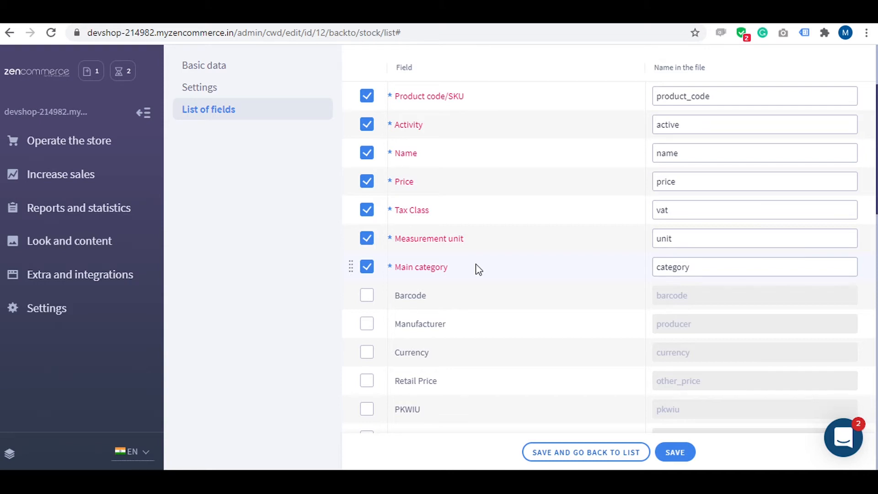
pyautogui.scroll(-2, 496, 265)
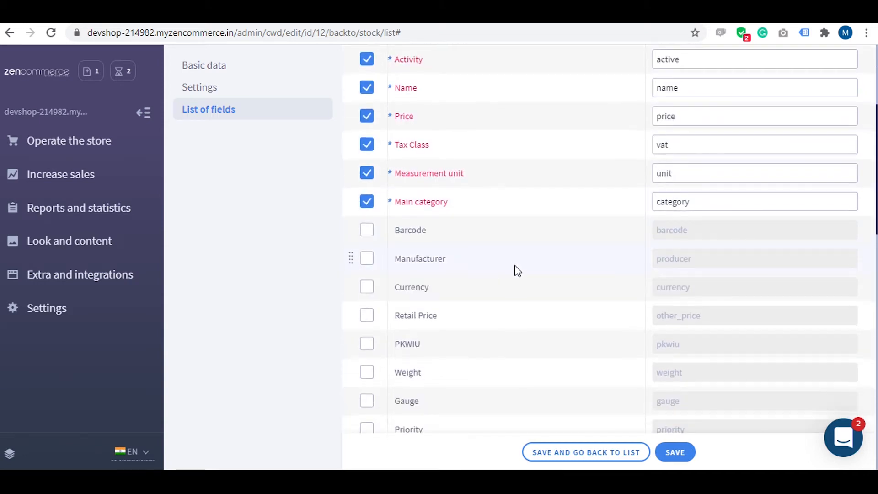
pyautogui.scroll(-2, 517, 269)
pyautogui.scroll(-2, 517, 269)
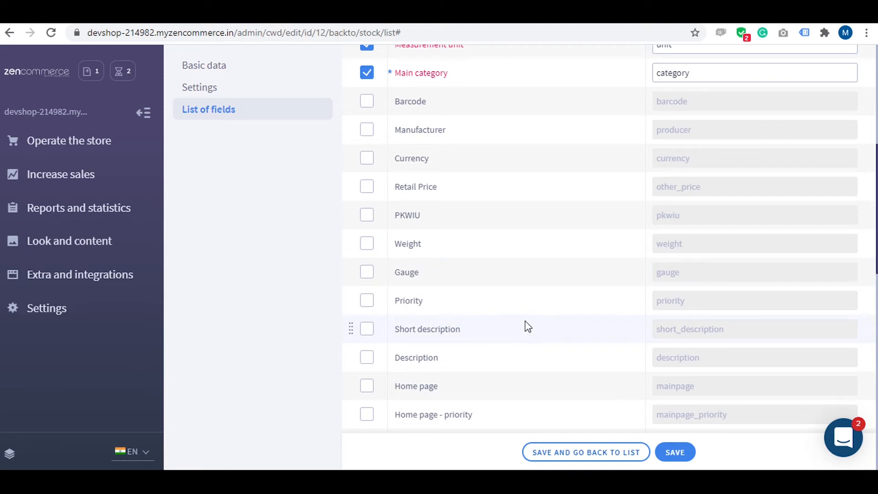
pyautogui.click(368, 131)
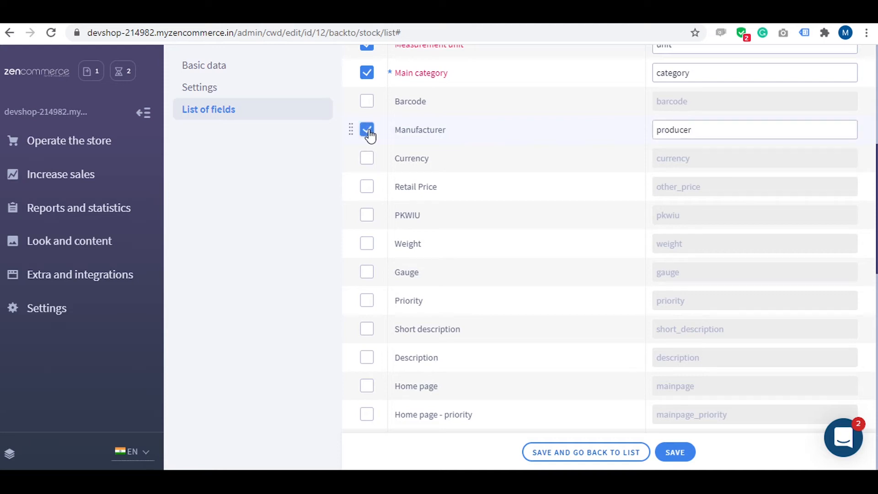
pyautogui.click(366, 188)
pyautogui.click(367, 243)
pyautogui.click(368, 357)
# Include the Home page, Stock, Stock alert and Images fields in the profile as well.
pyautogui.scroll(-3, 369, 359)
pyautogui.click(366, 259)
pyautogui.scroll(-3, 364, 284)
pyautogui.click(366, 271)
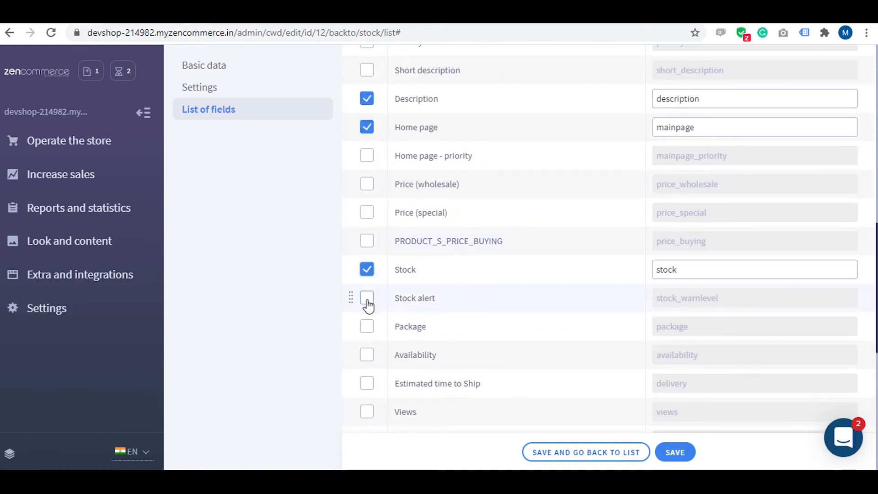
pyautogui.click(365, 299)
pyautogui.scroll(-3, 347, 320)
pyautogui.click(368, 311)
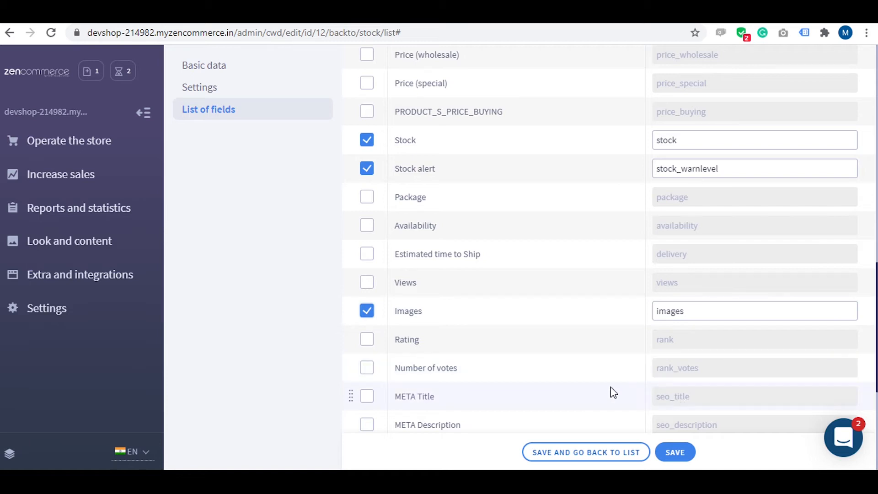
# Look over the META Title, META Description and META Keywords fields, and save the profile's field selection.
pyautogui.scroll(-3, 514, 349)
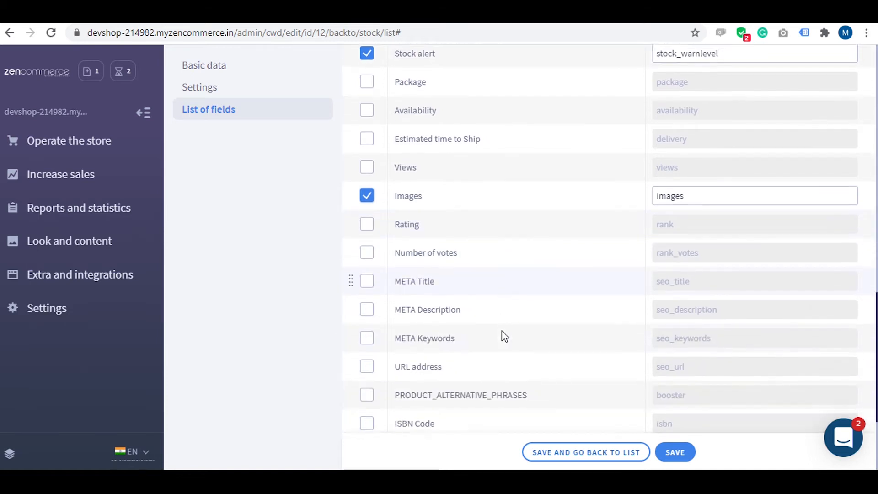
pyautogui.scroll(-1, 505, 337)
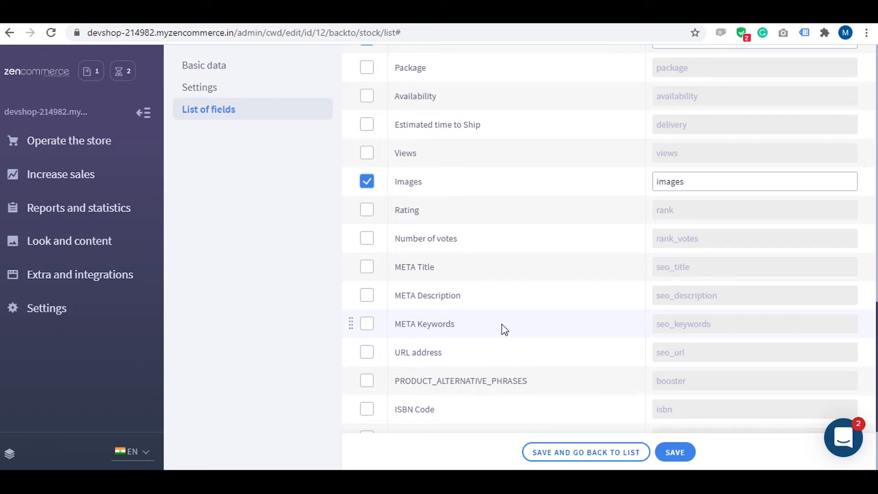
pyautogui.doubleClick(428, 267)
pyautogui.doubleClick(439, 294)
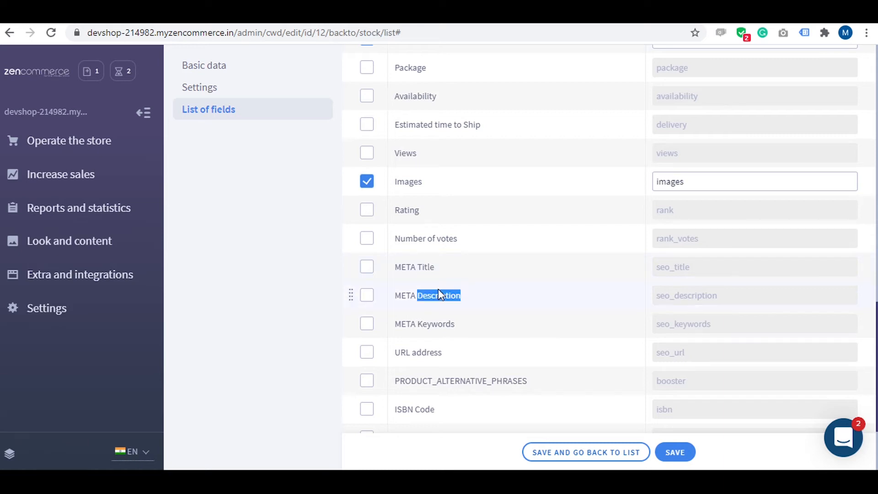
pyautogui.doubleClick(436, 323)
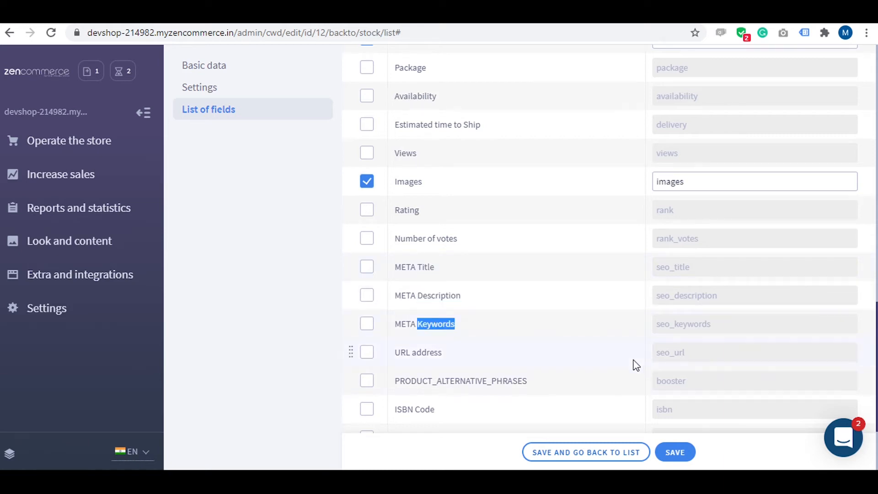
pyautogui.scroll(-1, 633, 366)
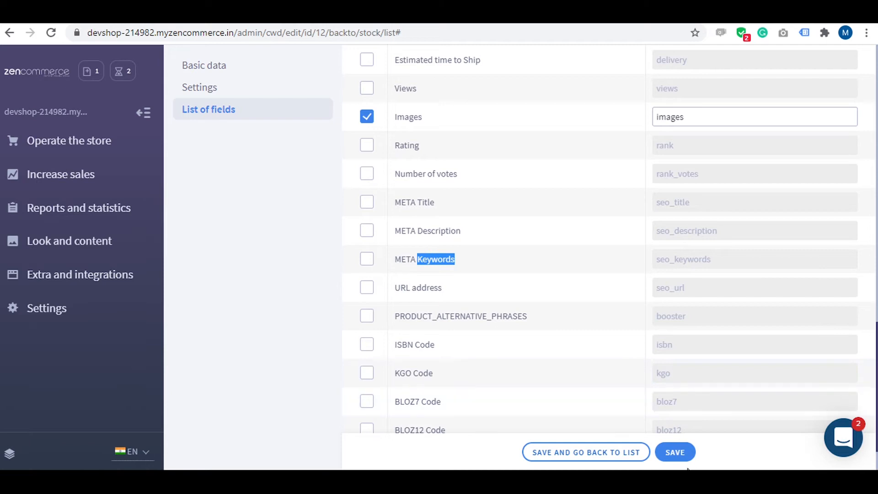
pyautogui.click(675, 453)
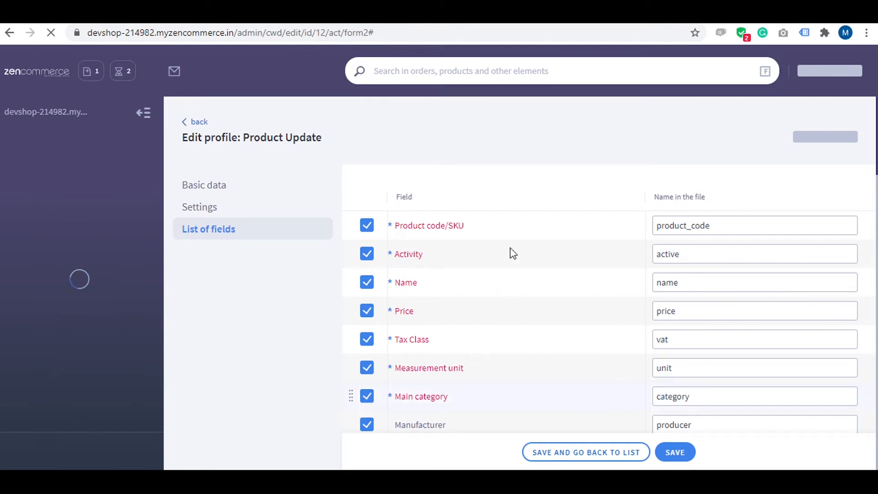
# Move the Description field directly below Main category in the profile's list of fields.
pyautogui.scroll(-3, 512, 253)
pyautogui.scroll(-2, 507, 254)
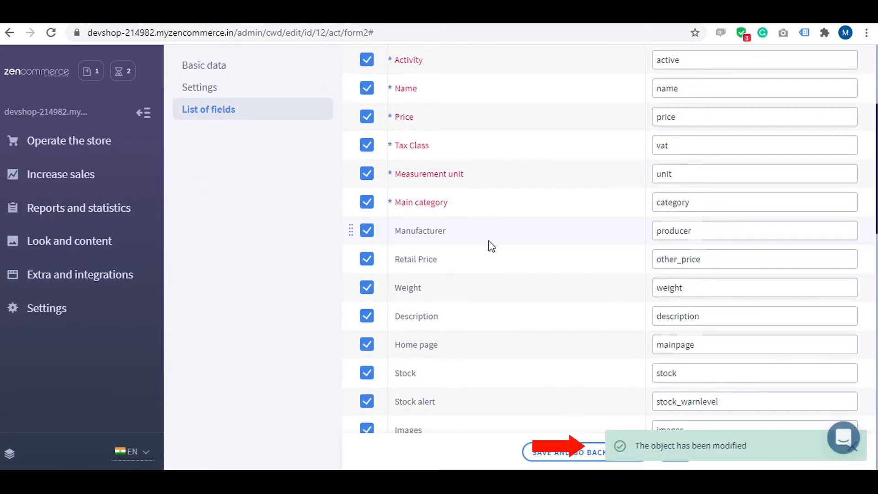
pyautogui.scroll(-2, 487, 256)
pyautogui.scroll(-2, 483, 280)
pyautogui.scroll(2, 476, 293)
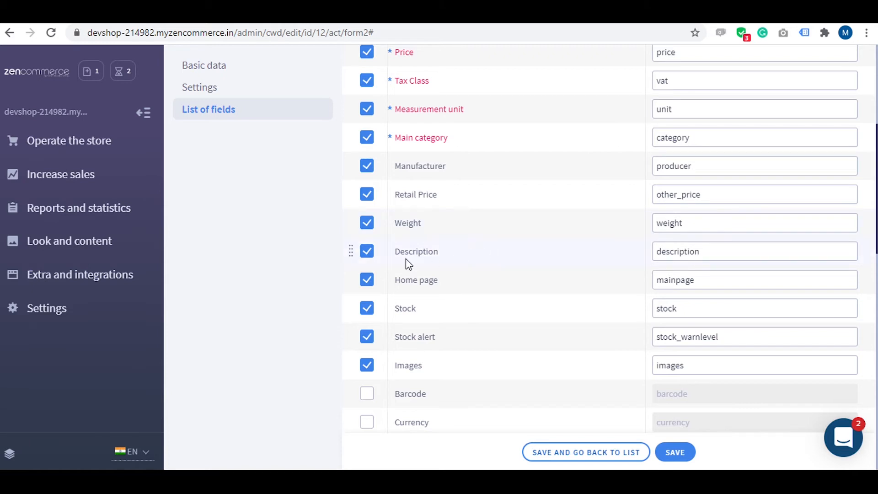
pyautogui.click(397, 251)
pyautogui.click(425, 252)
pyautogui.moveTo(351, 252); pyautogui.dragTo(355, 177)
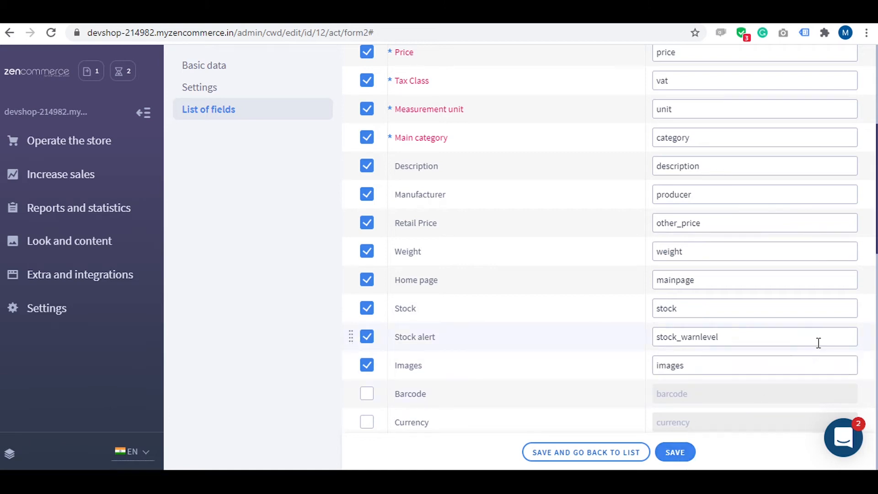
# Export the product data with the Product Update profile in English / India and dismiss the confirmation.
pyautogui.scroll(7, 845, 117)
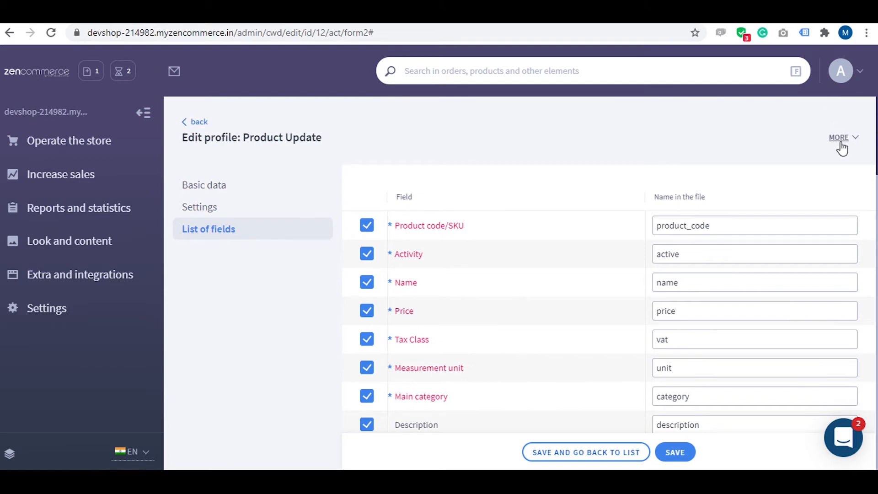
pyautogui.click(840, 138)
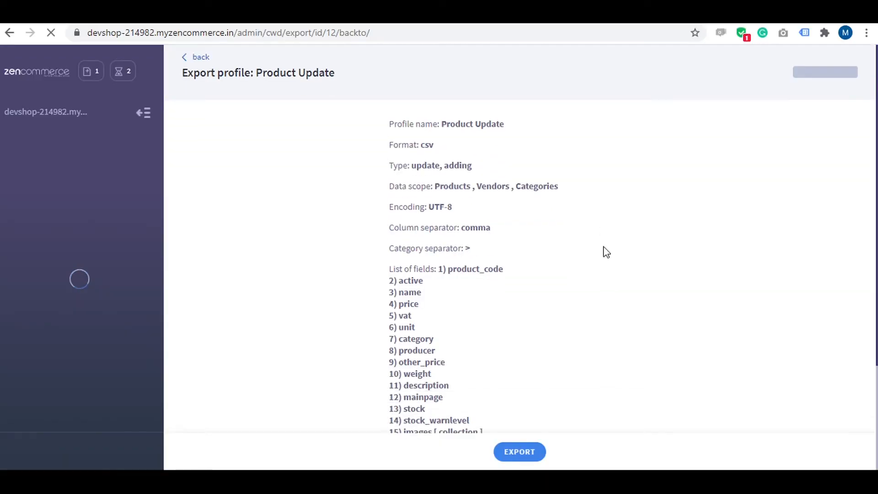
pyautogui.scroll(-2, 606, 252)
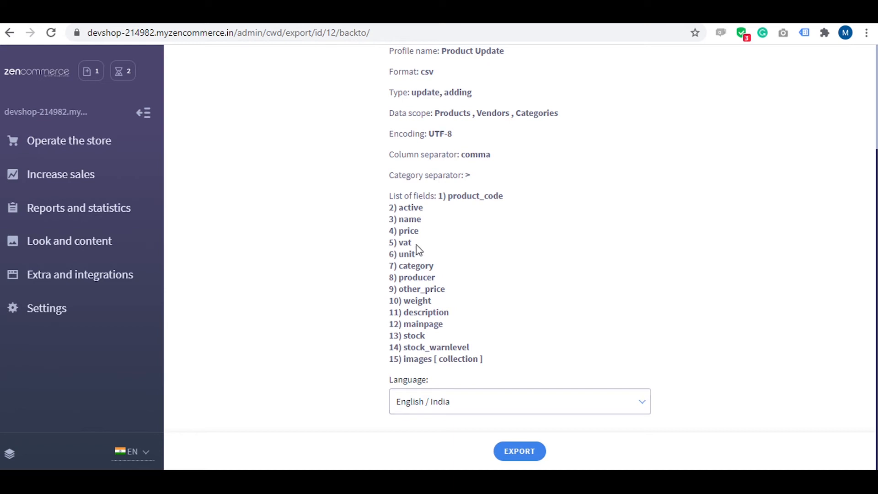
pyautogui.click(522, 455)
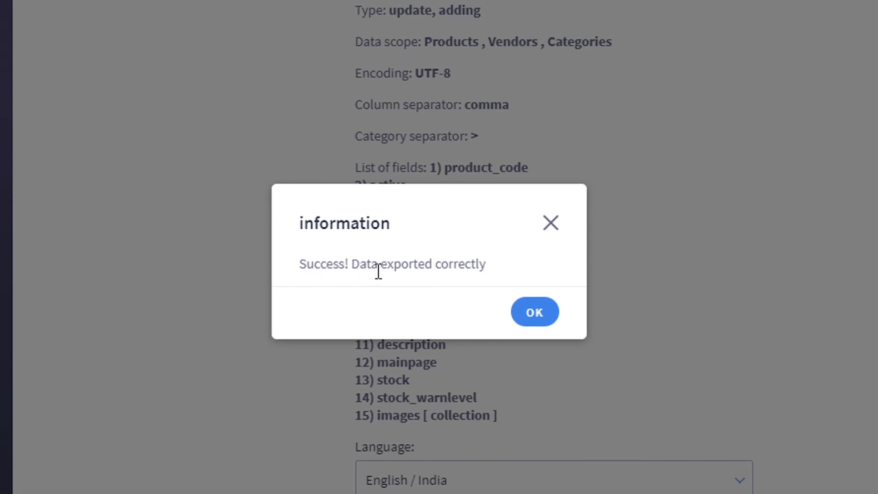
pyautogui.click(536, 320)
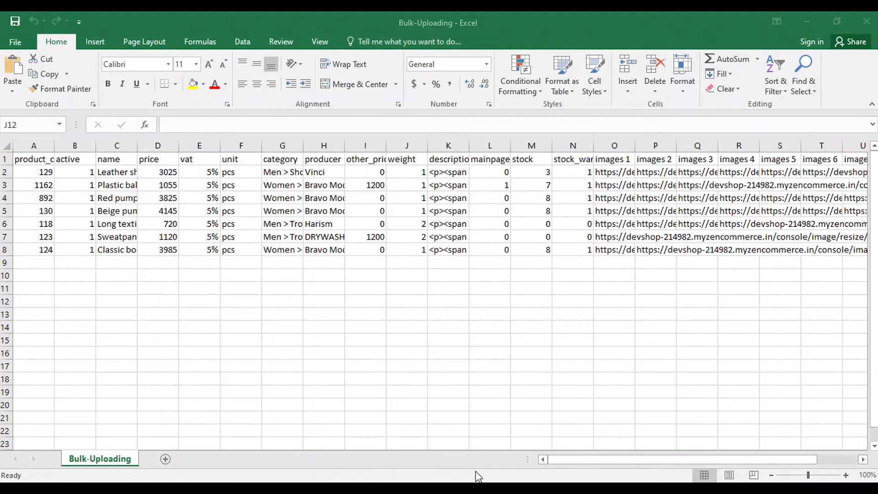
# Switch to the Bulk-Uploading file in Excel and fit the product_code column's width to its contents.
pyautogui.click(407, 301)
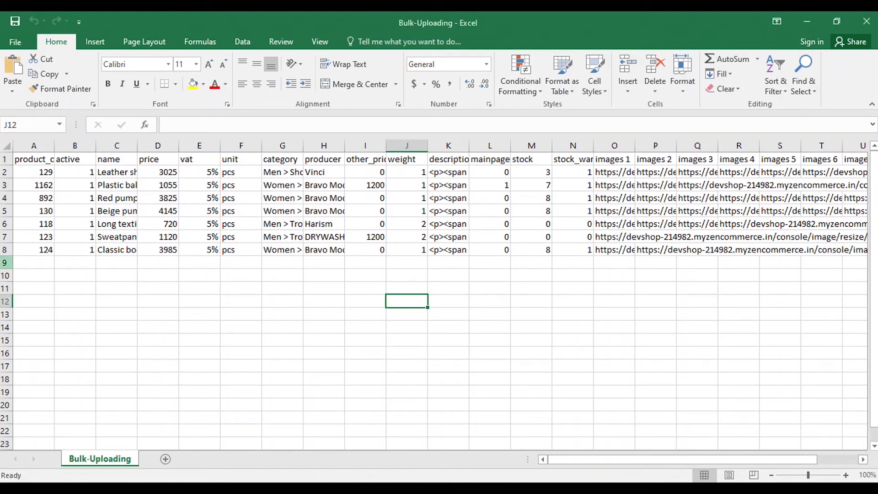
pyautogui.doubleClick(55, 146)
pyautogui.click(70, 223)
# Look over the header row and the product codes listed in the product_code column.
pyautogui.moveTo(56, 160); pyautogui.dragTo(624, 155)
pyautogui.click(41, 158)
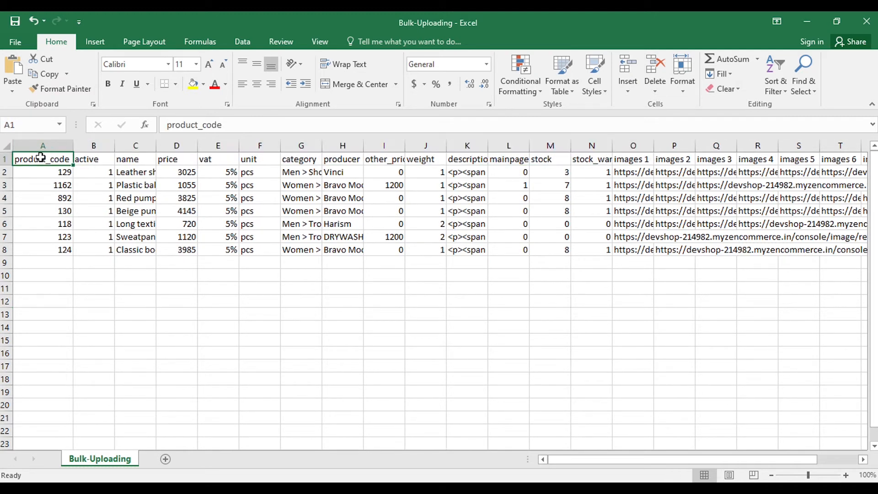
pyautogui.moveTo(58, 173); pyautogui.dragTo(52, 225)
pyautogui.click(52, 246)
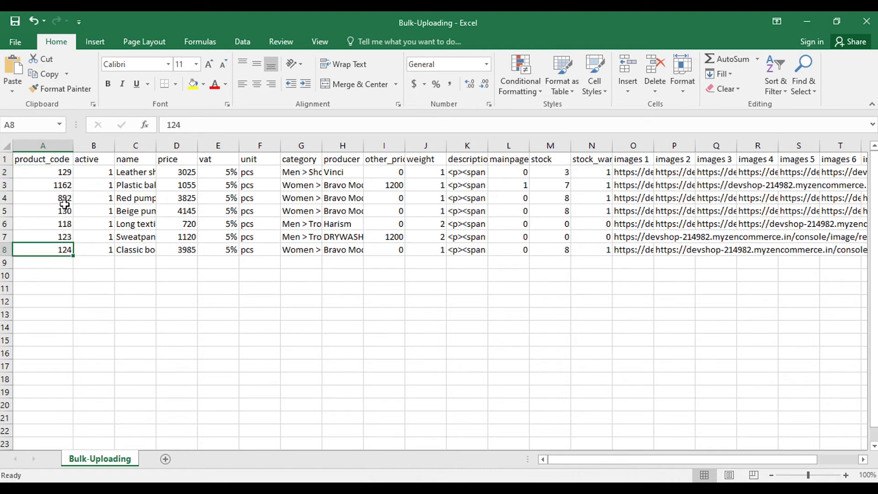
# Try 1 and 0 as the active value in cell B9 and clear the entry.
pyautogui.click(108, 159)
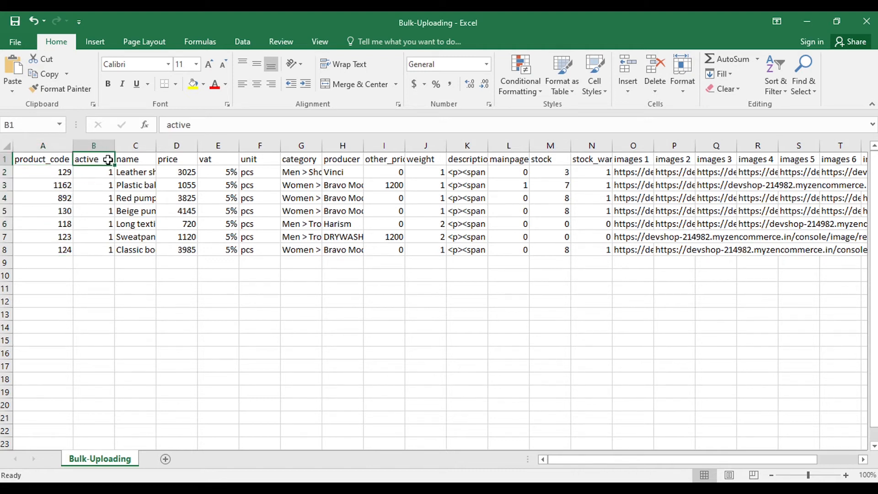
pyautogui.click(105, 261)
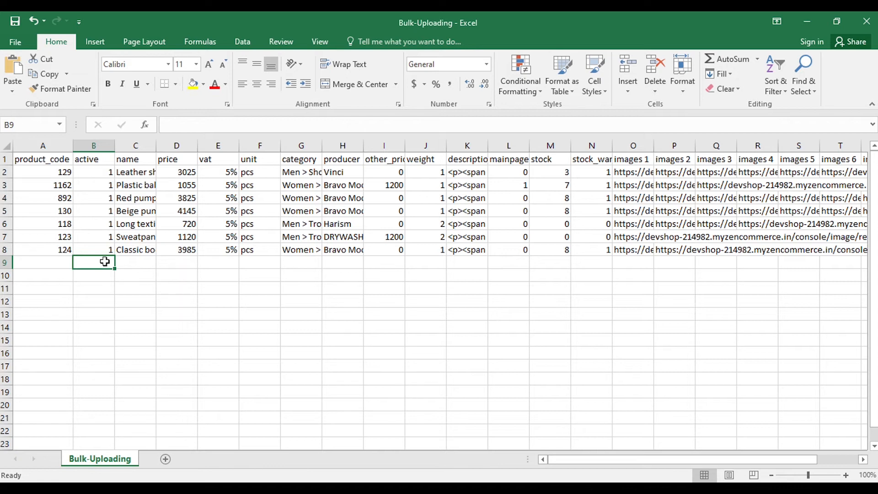
pyautogui.write('1')
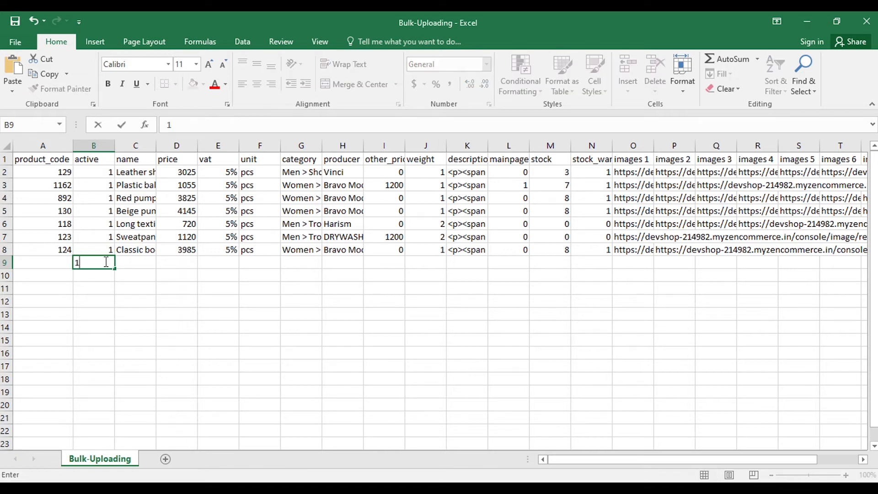
pyautogui.press('BackSpace')
pyautogui.write('0')
pyautogui.press('BackSpace')
# Fit the name column's width to its contents and select the price header.
pyautogui.click(140, 162)
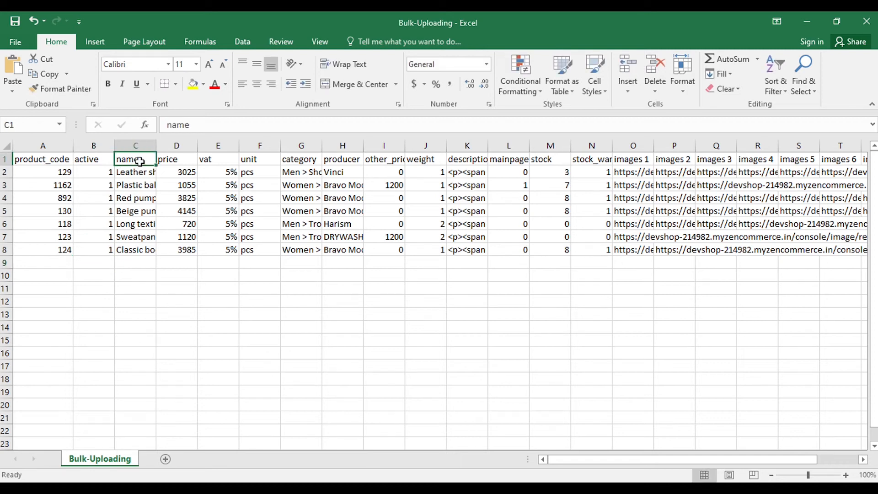
pyautogui.doubleClick(156, 146)
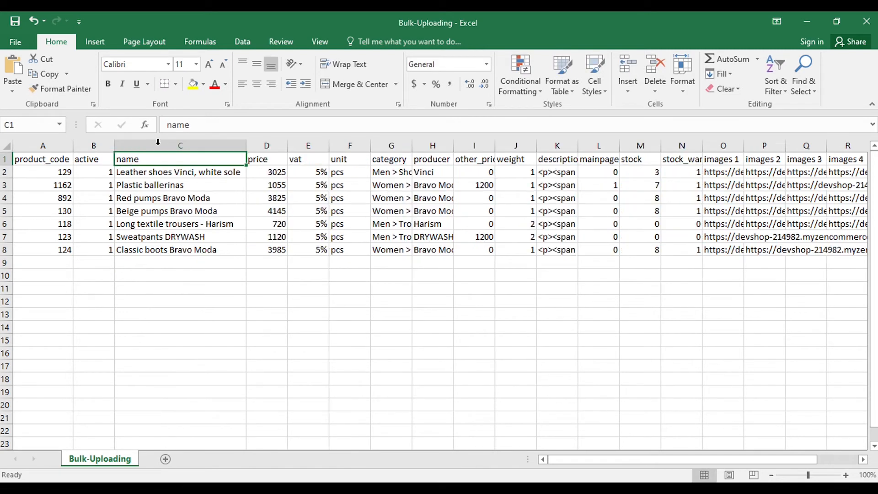
pyautogui.click(266, 159)
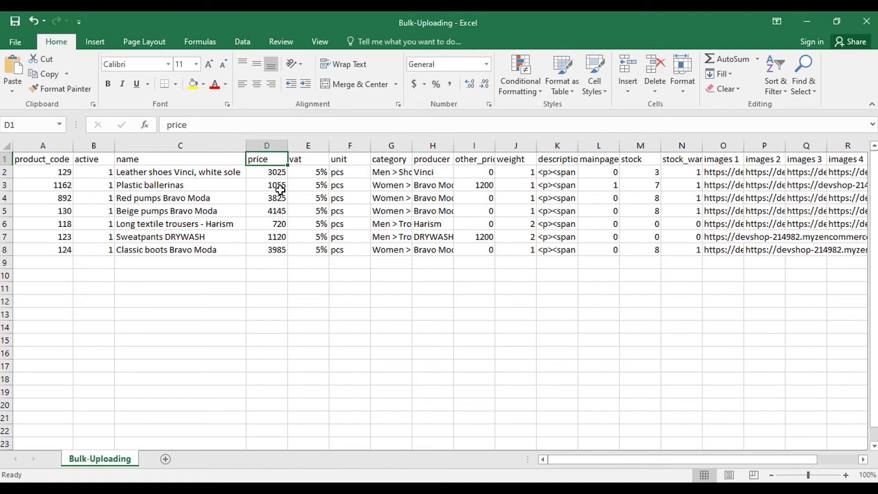
# Inspect the vat column, opening the value in cell E2, and check the unit column.
pyautogui.click(313, 159)
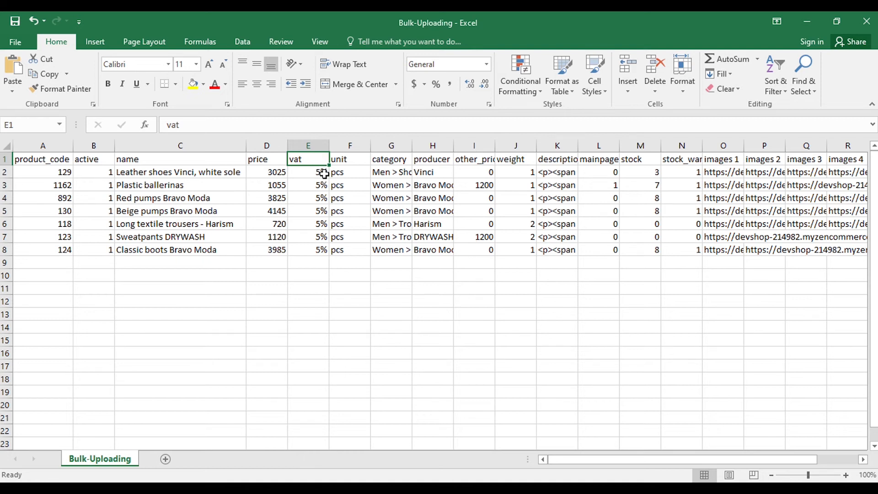
pyautogui.doubleClick(325, 172)
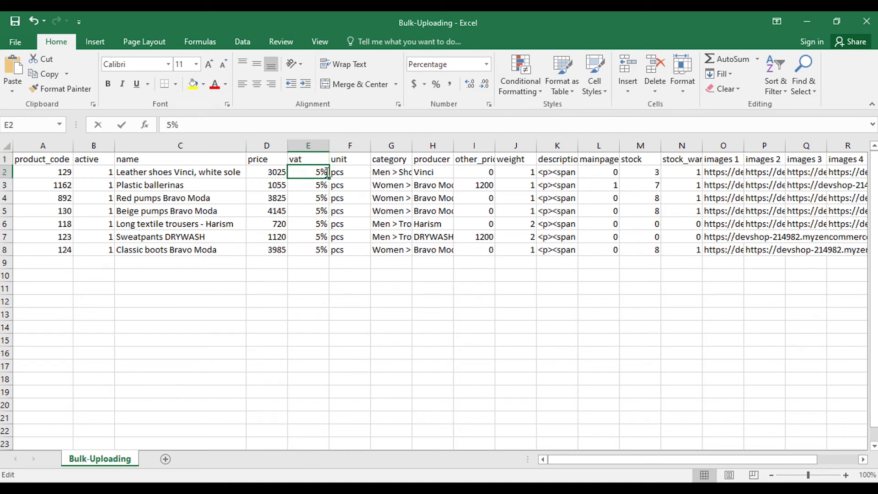
pyautogui.moveTo(321, 176); pyautogui.dragTo(337, 165)
pyautogui.click(341, 168)
pyautogui.click(343, 157)
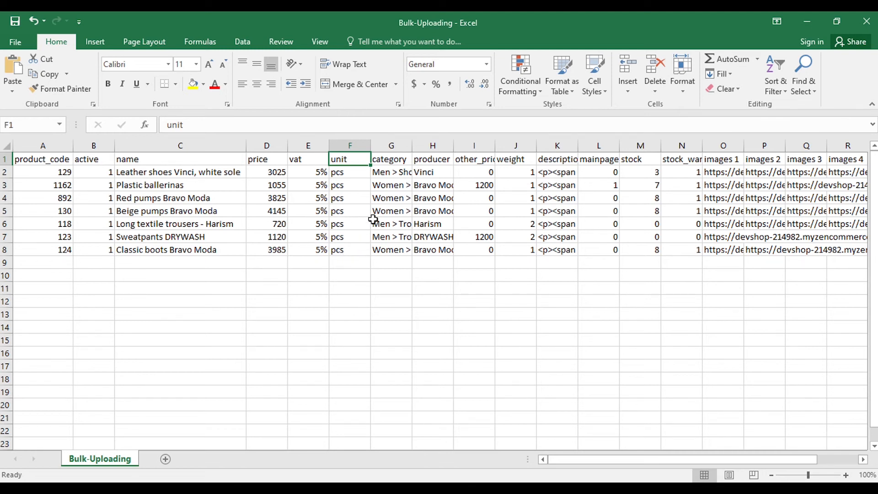
# Fit the widths of the category, producer and other_price columns to their contents.
pyautogui.doubleClick(412, 145)
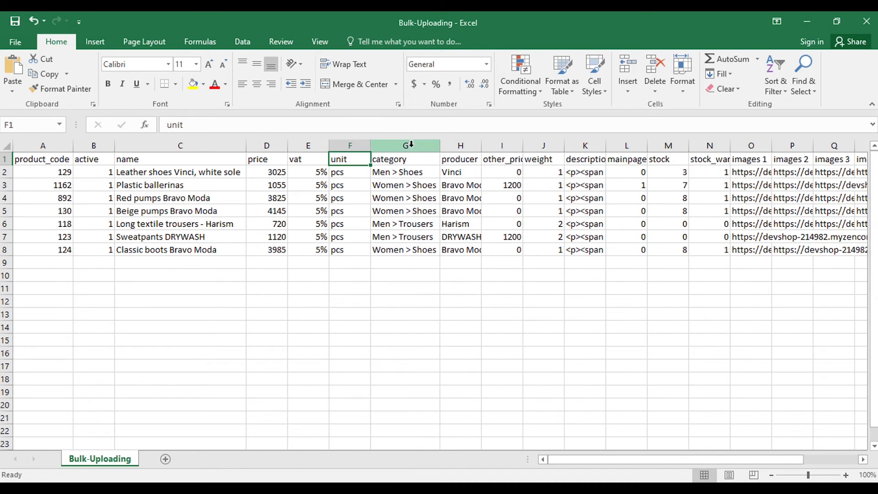
pyautogui.click(406, 159)
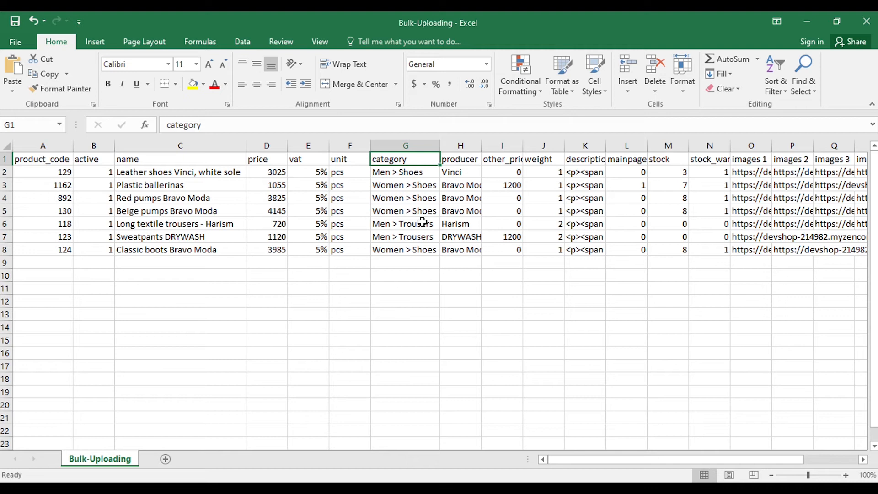
pyautogui.doubleClick(481, 146)
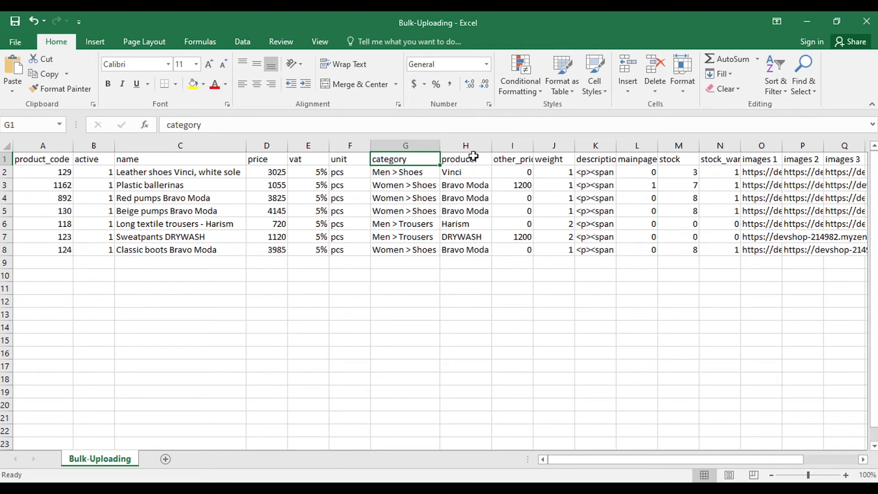
pyautogui.click(473, 157)
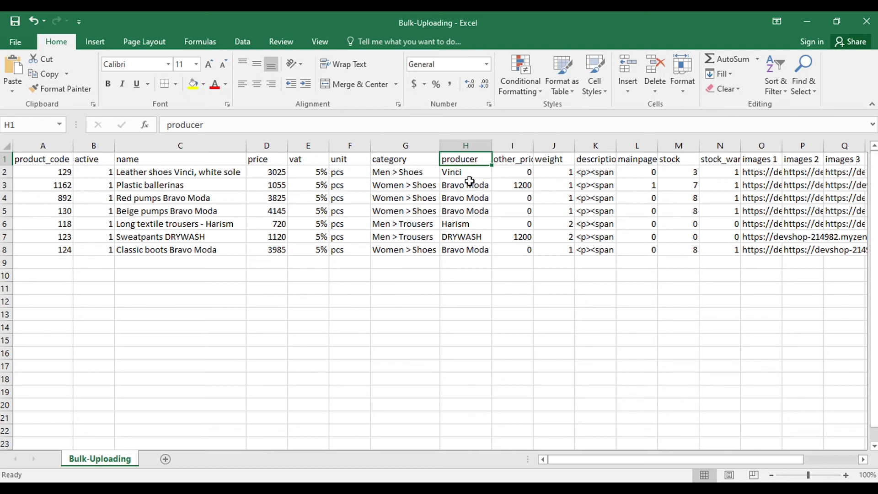
pyautogui.click(526, 160)
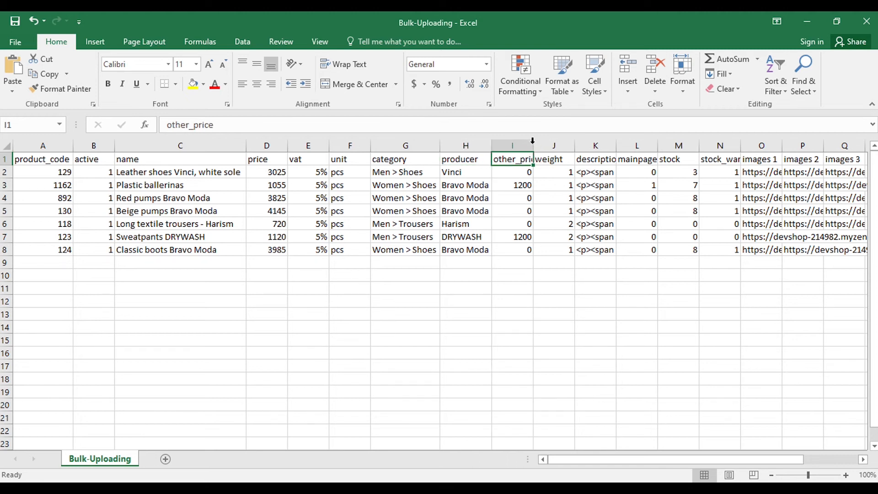
pyautogui.doubleClick(533, 145)
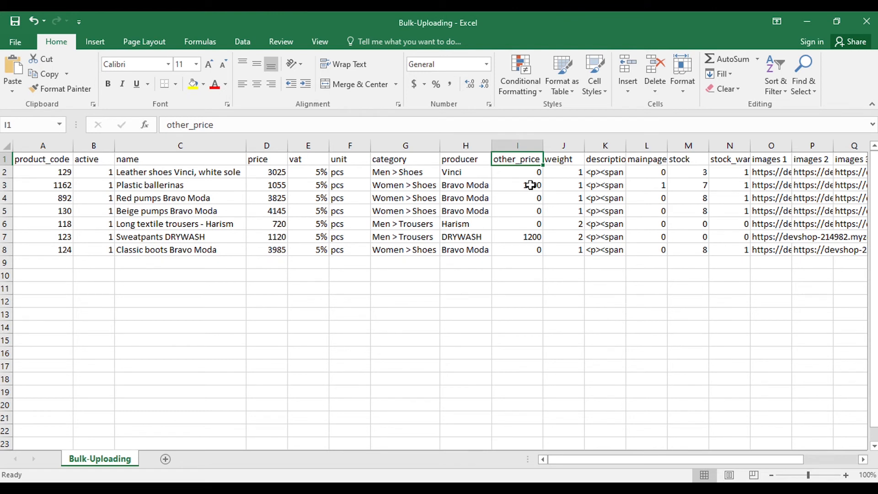
# Try an other_price of 300 and a price of 100 in row 9, and clear both cells.
pyautogui.click(532, 263)
pyautogui.write('300')
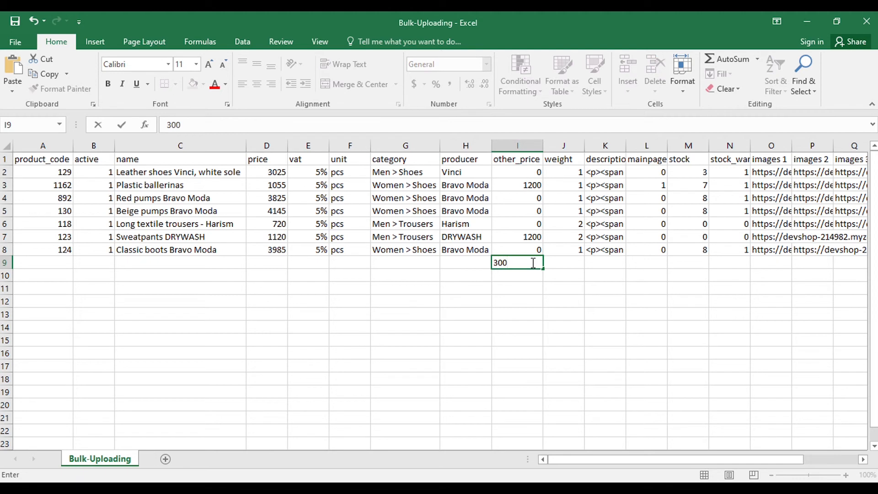
pyautogui.click(265, 264)
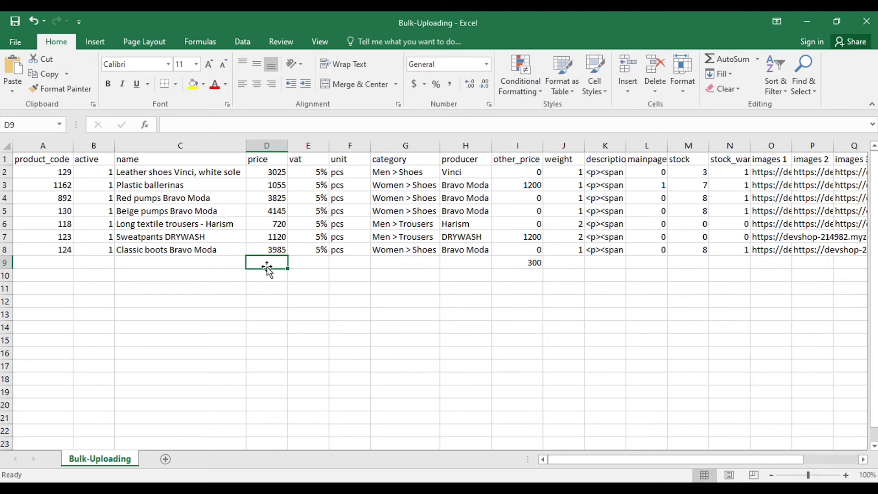
pyautogui.write('100')
pyautogui.press('Return')
pyautogui.click(281, 266)
pyautogui.press('Delete')
pyautogui.click(526, 262)
pyautogui.press('Delete')
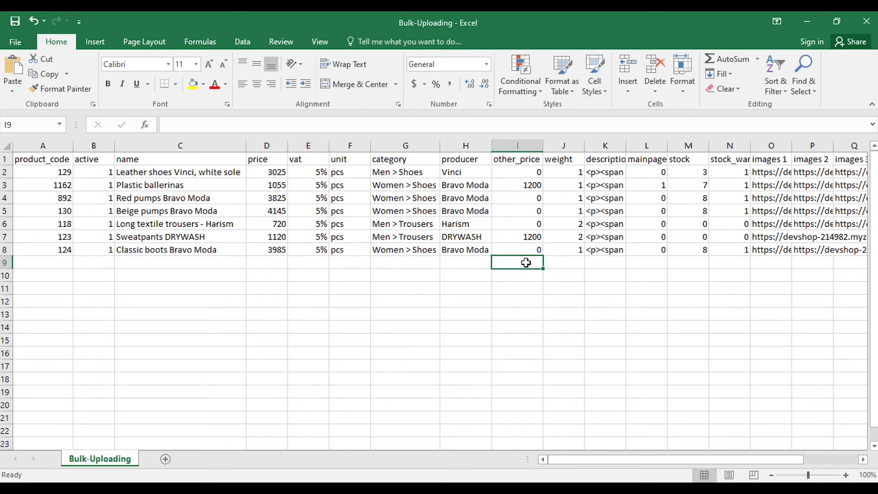
# Check the weight column and widen the description column enough to fit its full header.
pyautogui.click(575, 159)
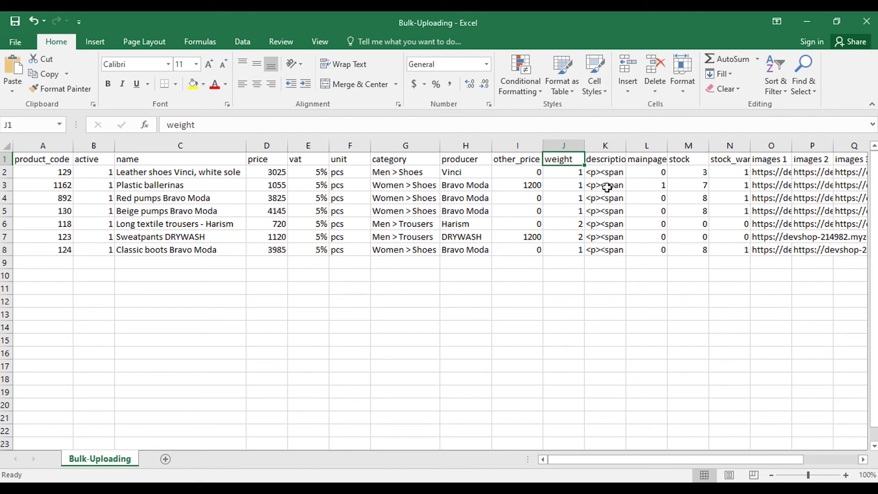
pyautogui.click(607, 158)
pyautogui.moveTo(626, 147); pyautogui.dragTo(640, 156)
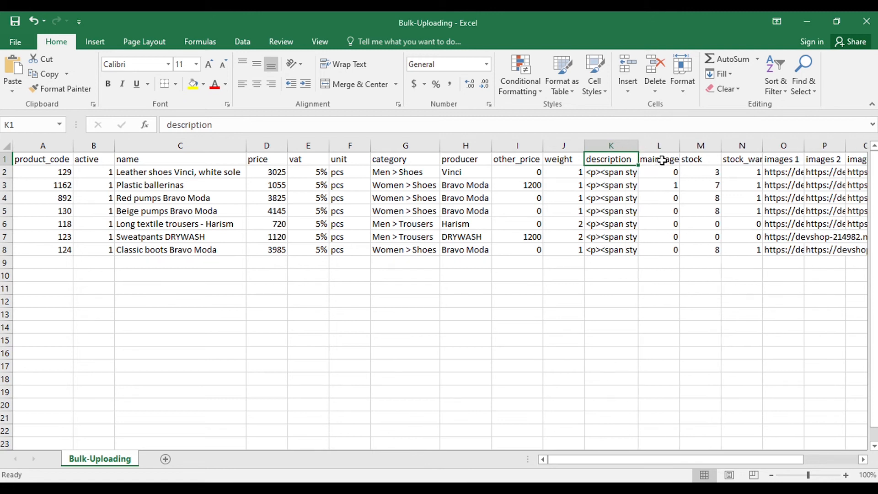
# Examine the mainpage column's values for the Leather shoes Vinci and Plastic ballerinas products.
pyautogui.click(662, 160)
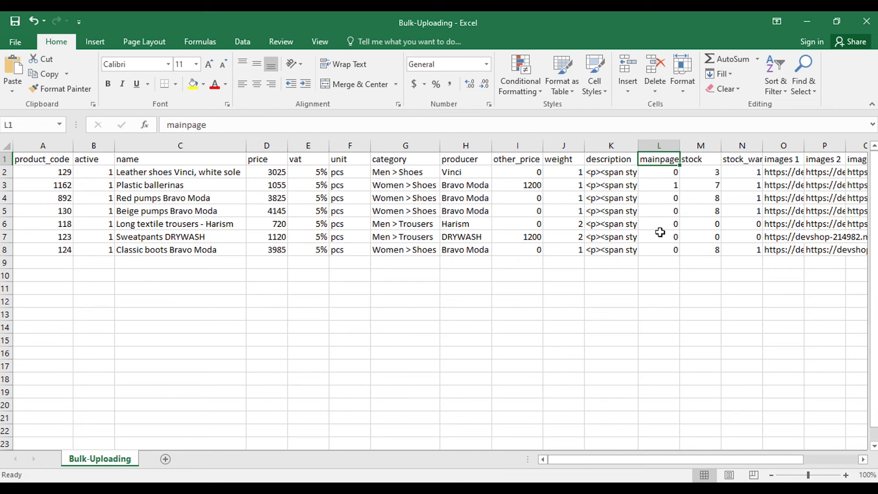
pyautogui.click(679, 185)
pyautogui.click(673, 173)
pyautogui.click(677, 186)
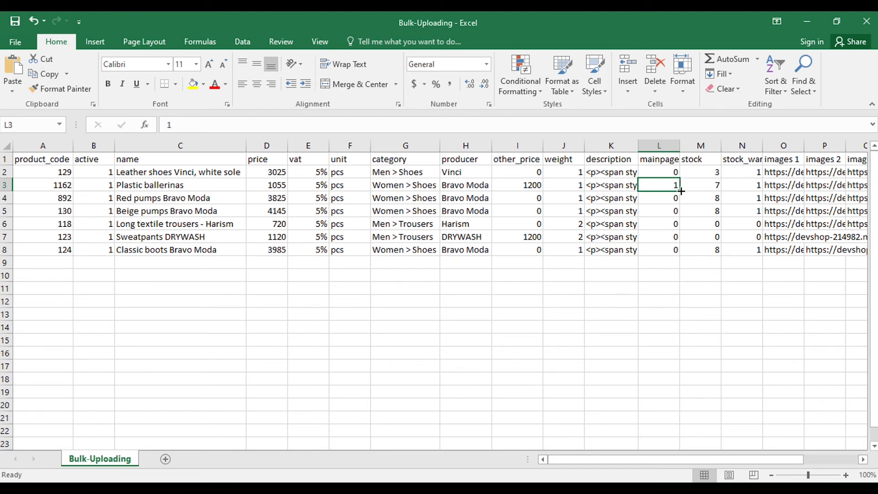
# Check the stock column and widen the stock_warnlevel column enough to fit its full header.
pyautogui.click(700, 159)
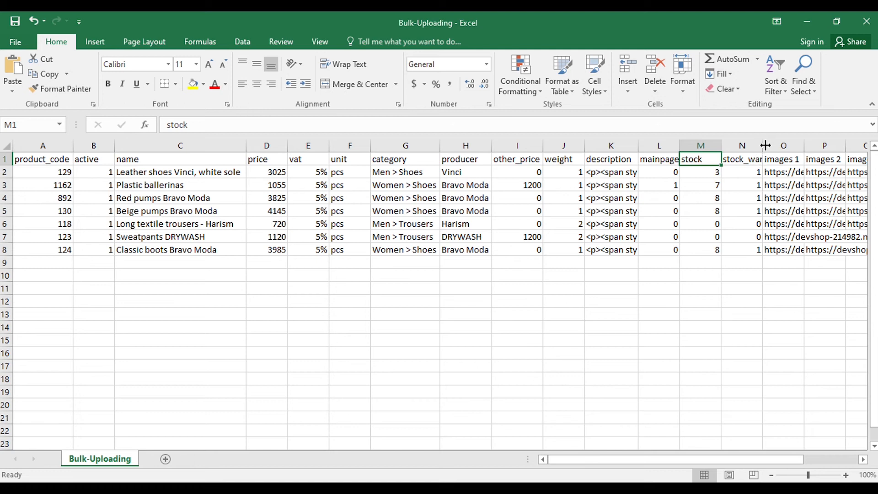
pyautogui.moveTo(762, 146); pyautogui.dragTo(797, 145)
pyautogui.click(761, 160)
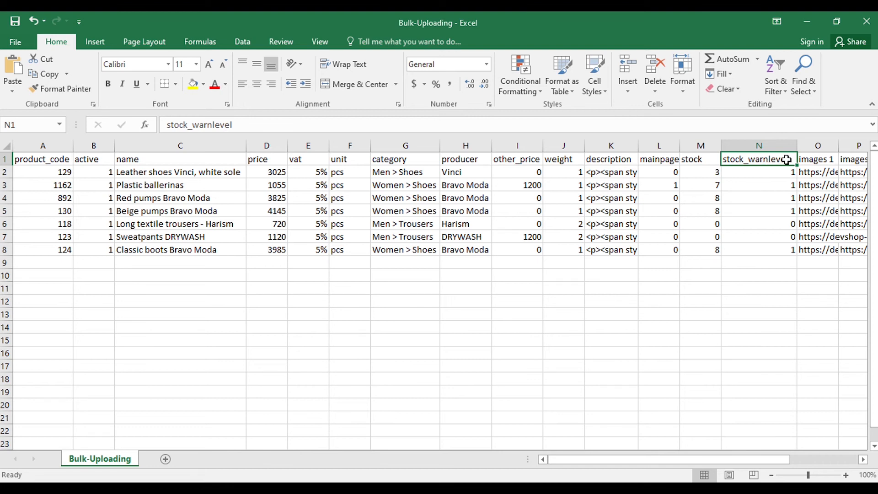
# Look over the images 1 to images 3 columns and return to the start of the sheet.
pyautogui.click(809, 160)
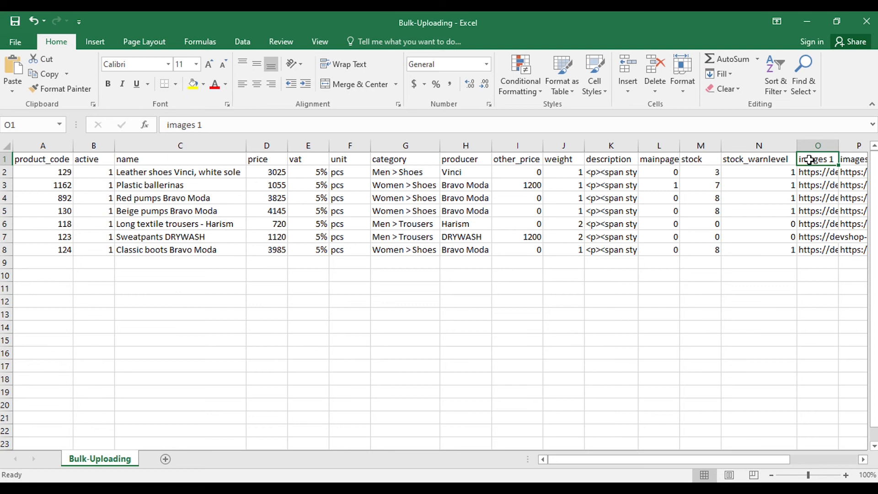
pyautogui.press('Right')
pyautogui.press('Right')
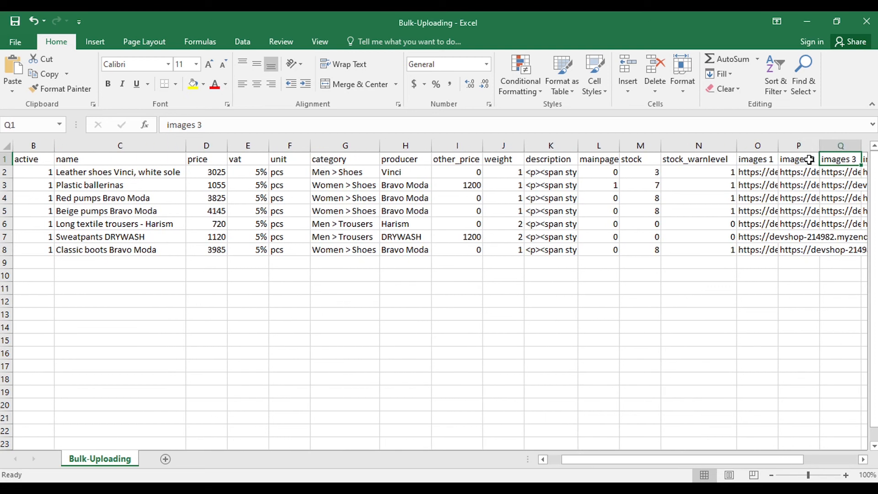
pyautogui.press('Left')
pyautogui.press('Left')
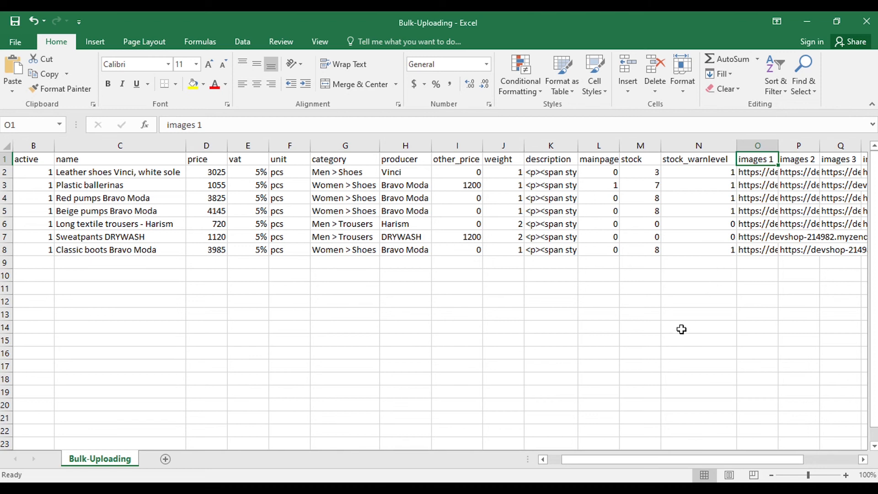
pyautogui.moveTo(662, 463); pyautogui.dragTo(627, 464)
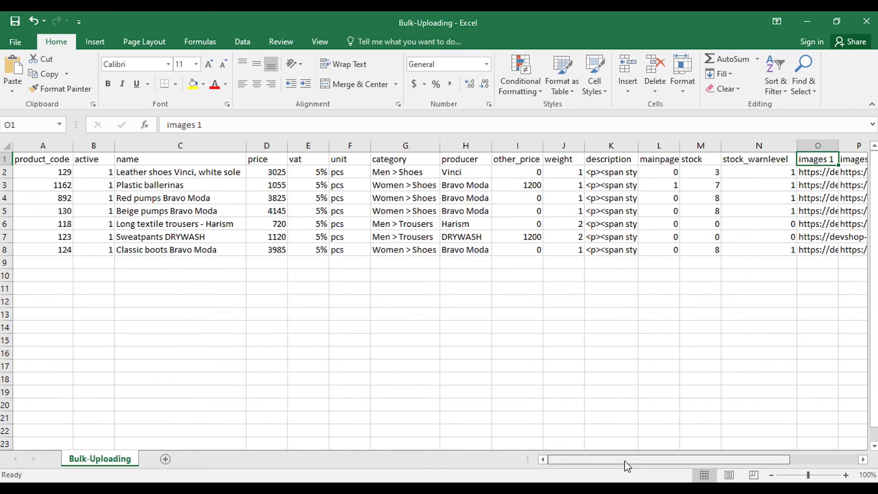
# Start a new product in row 9 with product_code OS0001 and active set to 1.
pyautogui.click(22, 262)
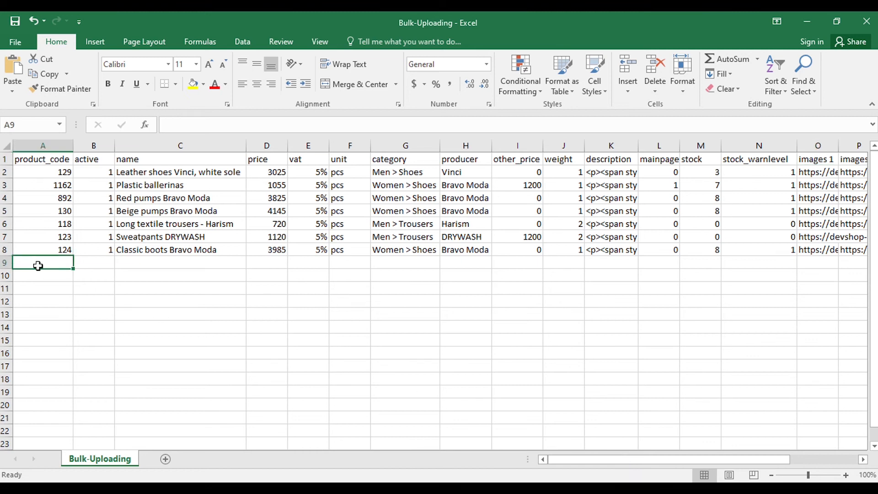
pyautogui.hotkey('alt', 'Tab')
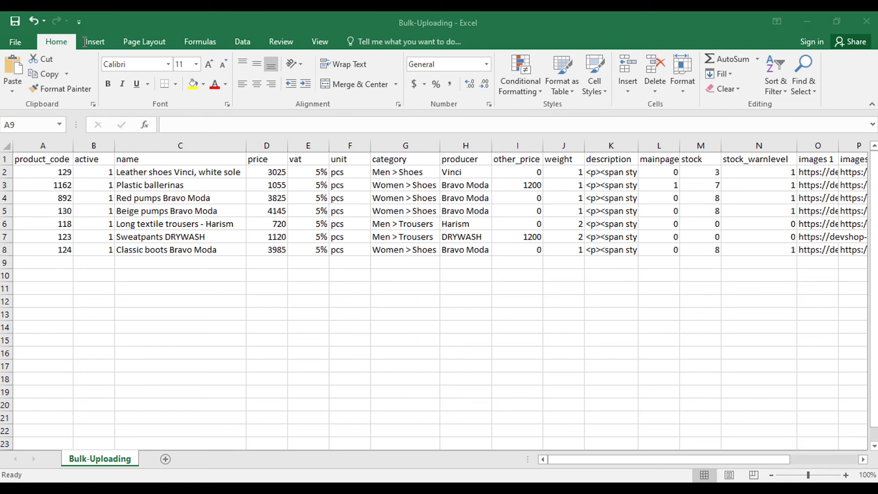
pyautogui.hotkey('alt', 'Tab')
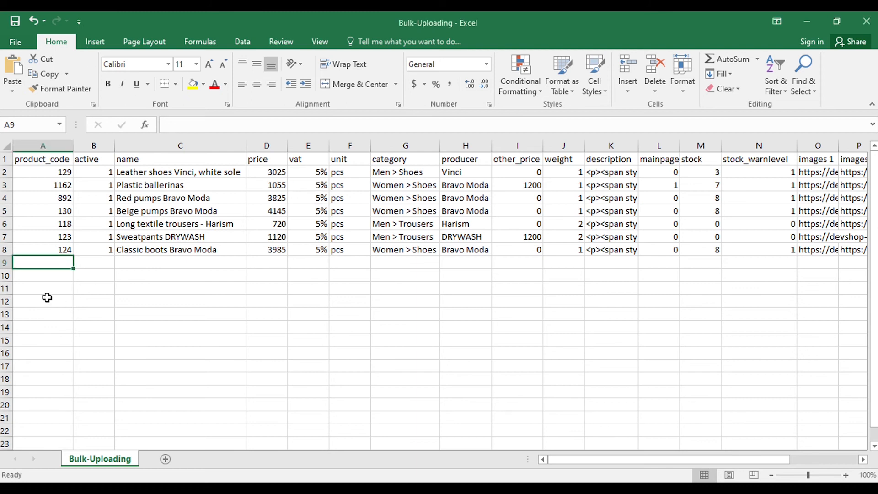
pyautogui.write('OS0001')
pyautogui.click(94, 262)
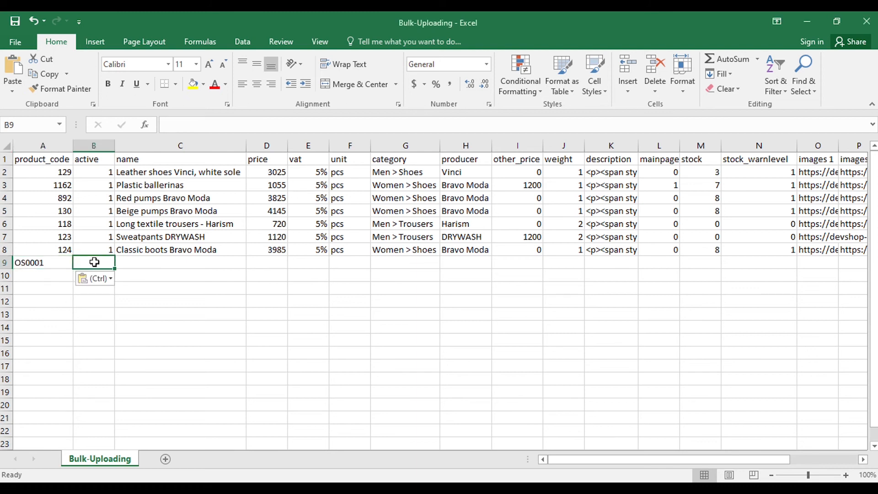
pyautogui.write('1')
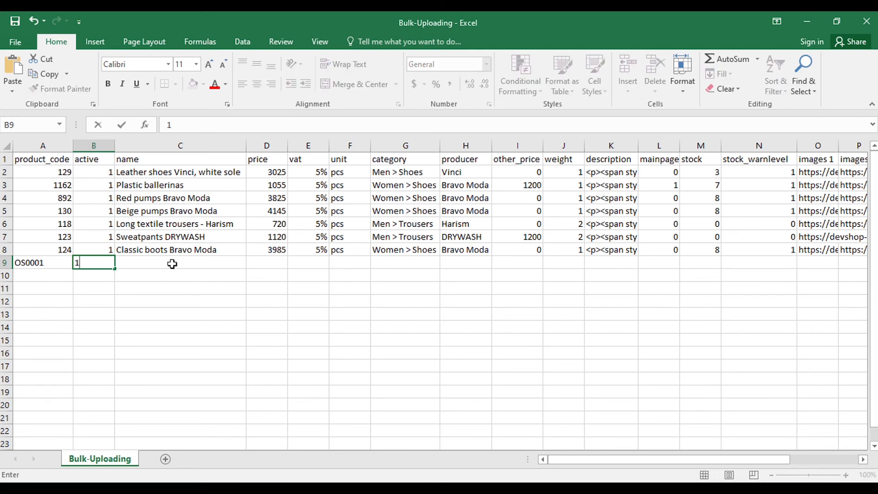
# Enter Pearl Necklace Set as the name and 100000 as the price for the new product in row 9.
pyautogui.click(172, 264)
pyautogui.hotkey('alt', 'Tab')
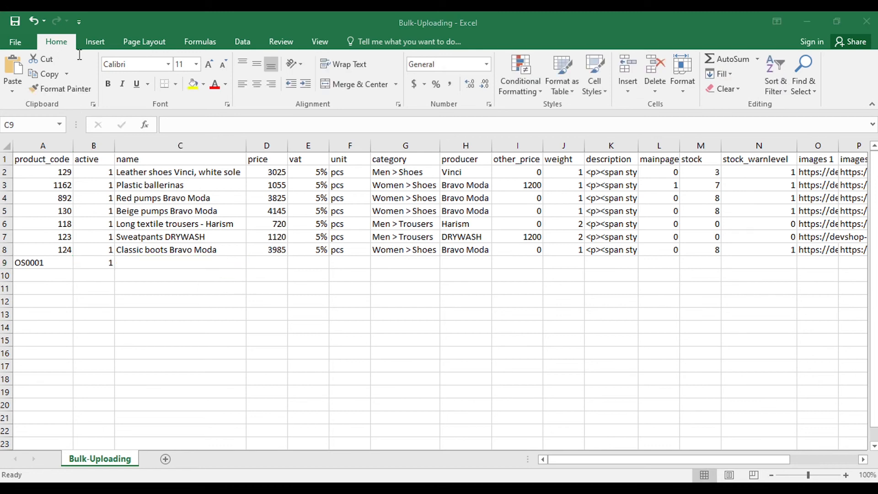
pyautogui.hotkey('alt', 'Tab')
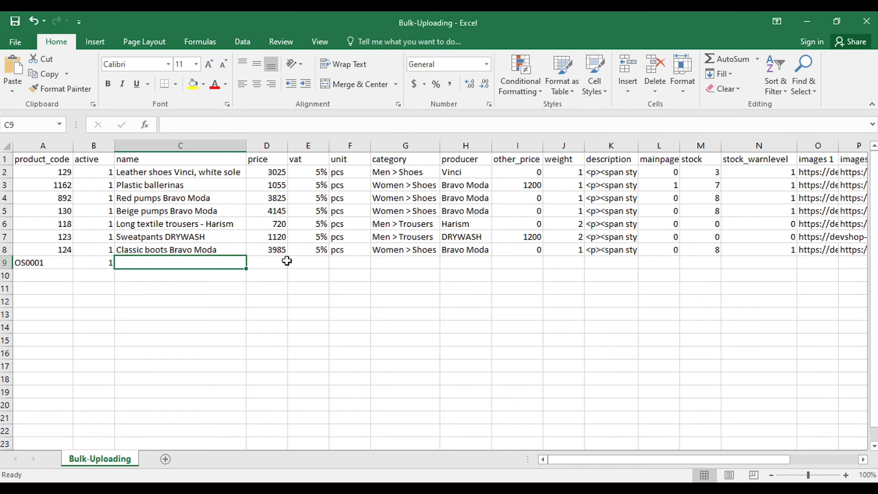
pyautogui.write('Pearl Necklace Set')
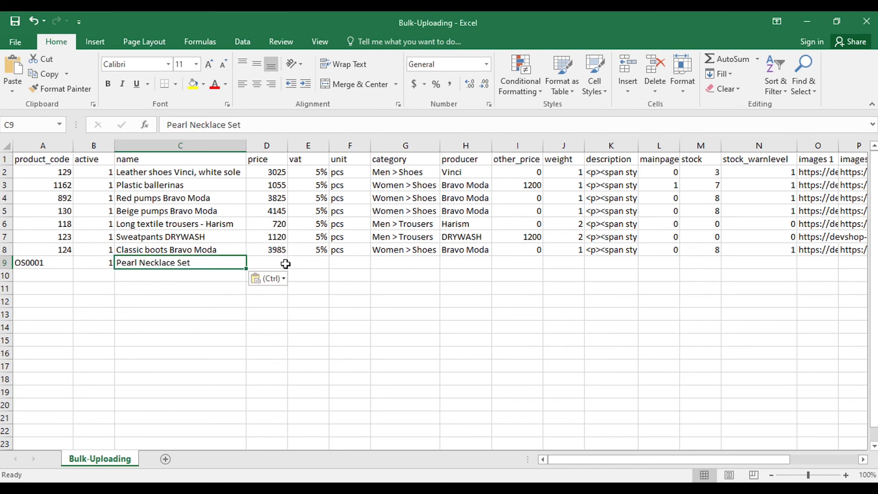
pyautogui.click(279, 259)
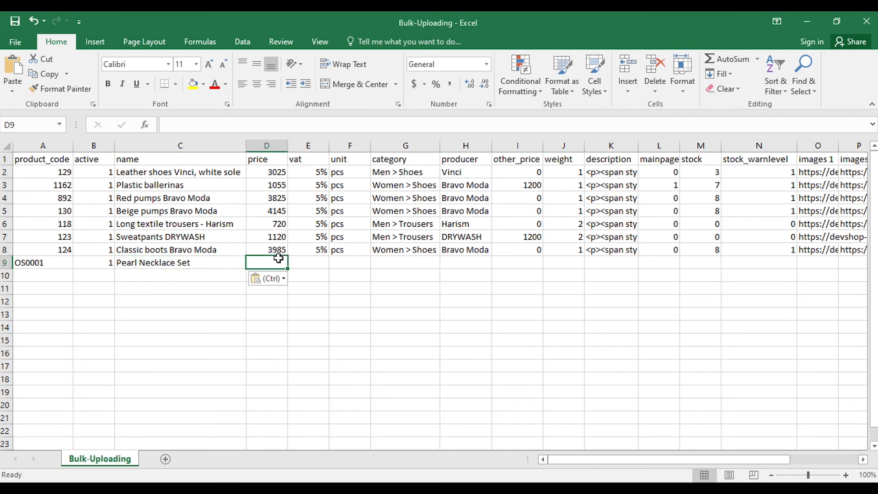
pyautogui.write('100000')
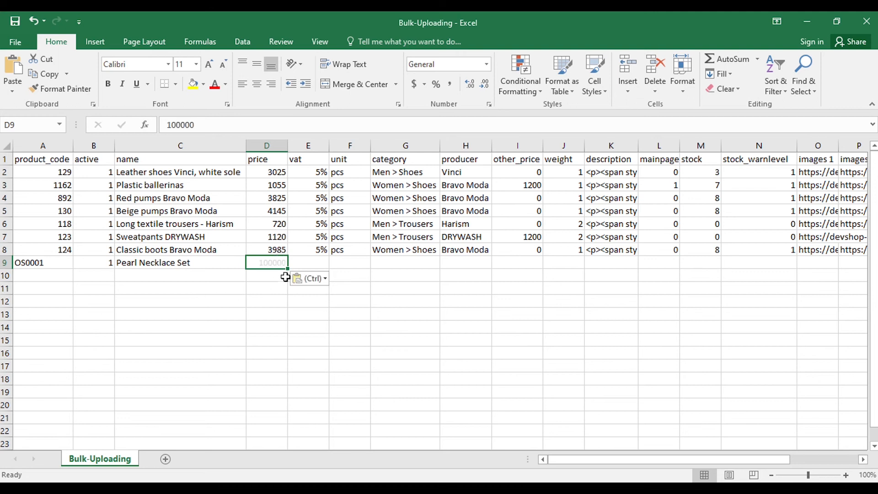
# Set the new product's vat to 5% and its unit to PCS.
pyautogui.click(316, 264)
pyautogui.hotkey('alt', 'Tab')
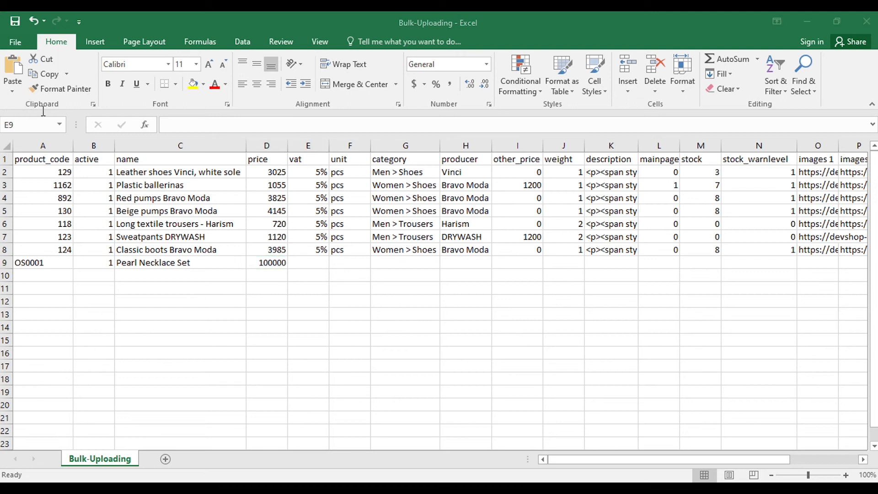
pyautogui.hotkey('alt', 'Tab')
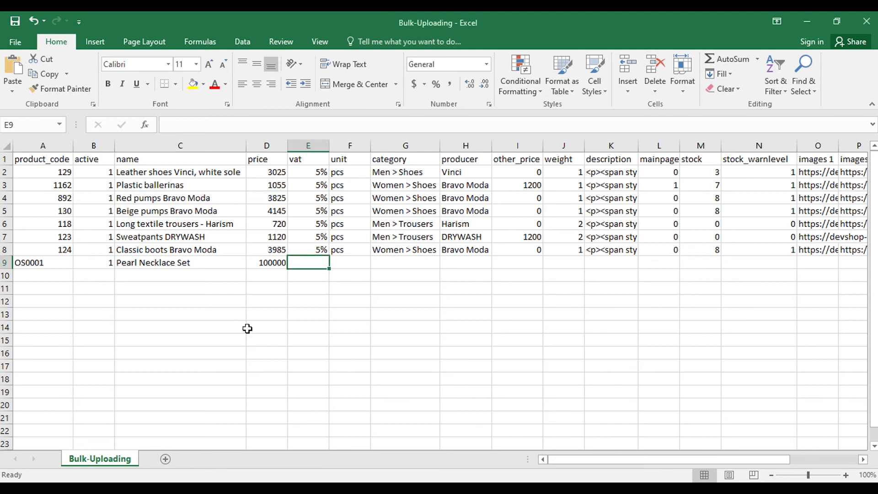
pyautogui.write('5%')
pyautogui.click(348, 266)
pyautogui.hotkey('alt', 'Tab')
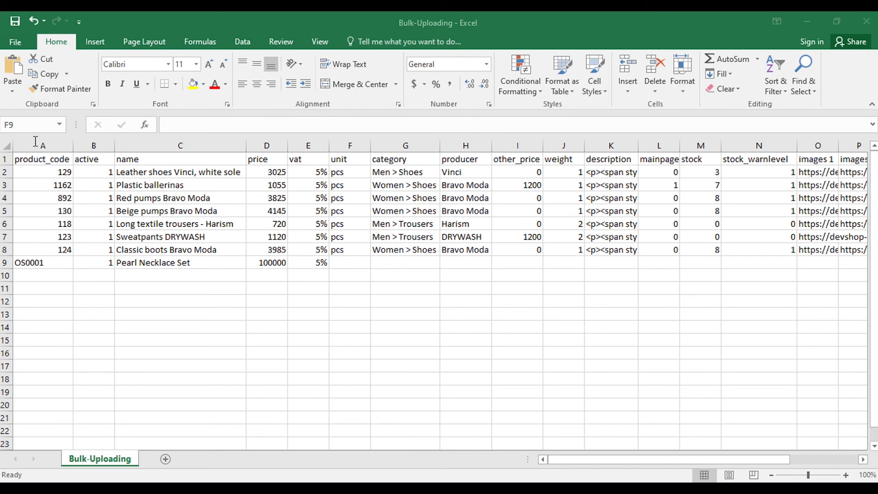
pyautogui.hotkey('alt', 'Tab')
pyautogui.write('PCS')
# Assign the new product the category Jewellery > Neckwear and the producer Tanishq.
pyautogui.click(424, 263)
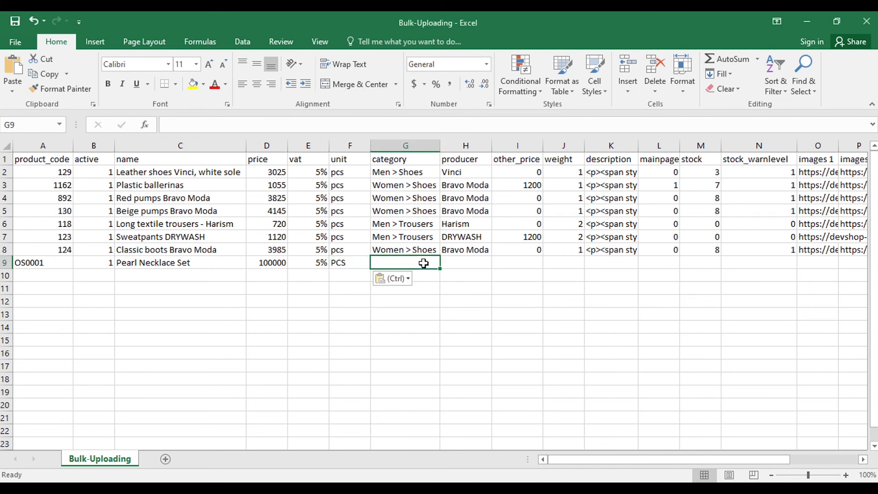
pyautogui.click(434, 339)
pyautogui.click(428, 267)
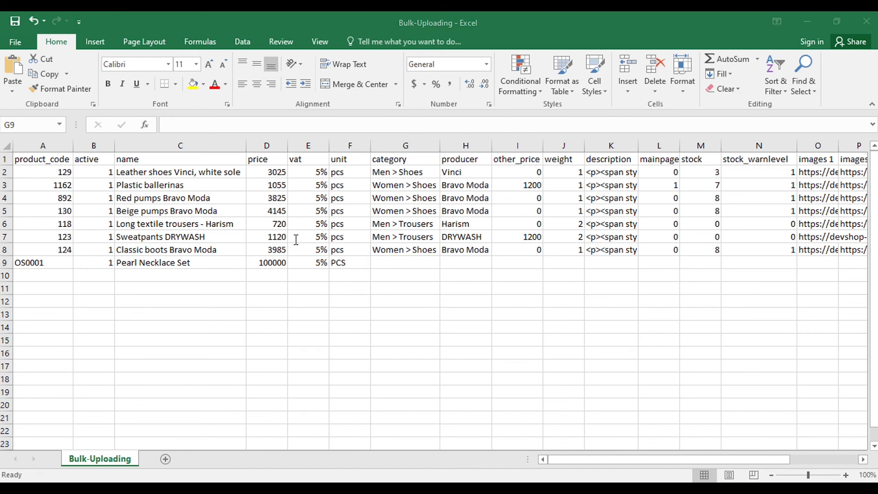
pyautogui.hscroll(2, 285, 260)
pyautogui.write('Jewellery > Nea')
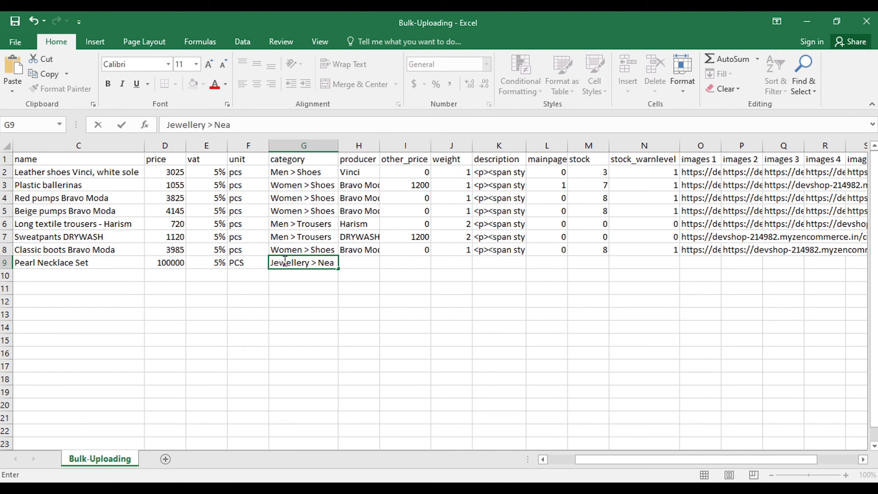
pyautogui.press('BackSpace')
pyautogui.write('ckwear')
pyautogui.press('Tab')
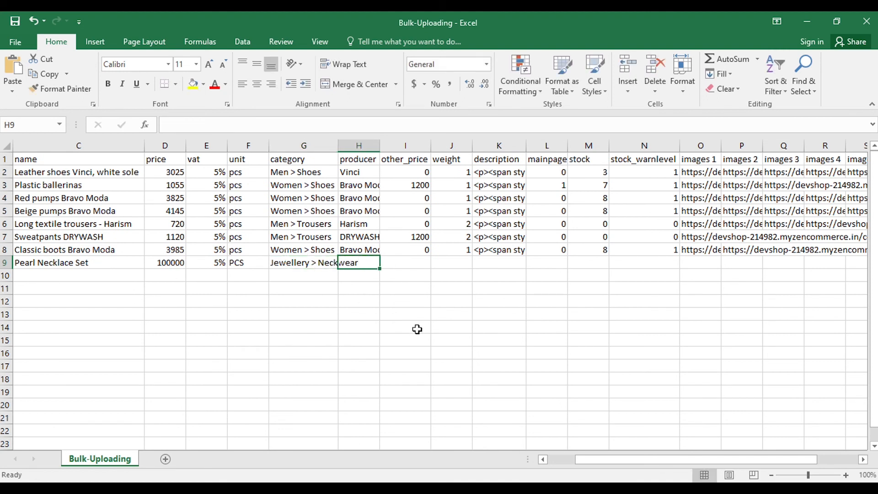
pyautogui.write('Tanishq')
pyautogui.press('Tab')
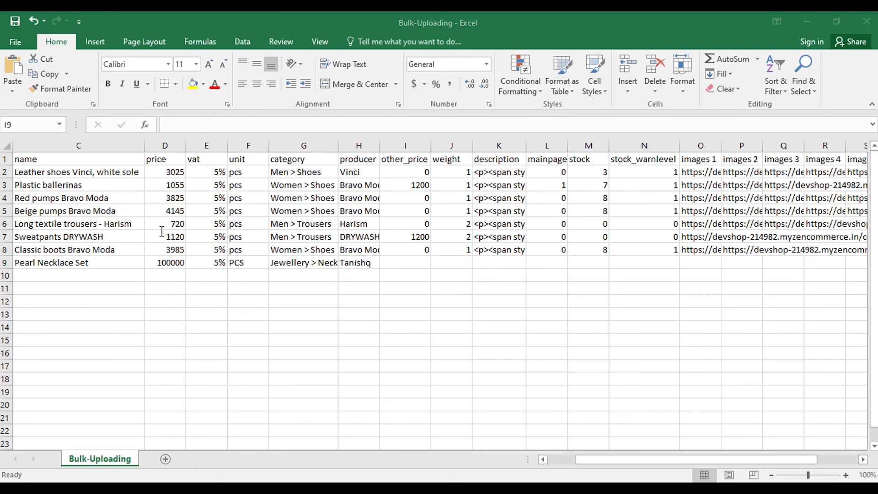
# Set row 9's other_price to 120000 and its description to "Elaborate Pendant with Chain studded with Coloured Stones set in 22 Karat Yellow gold.".
pyautogui.write('120000')
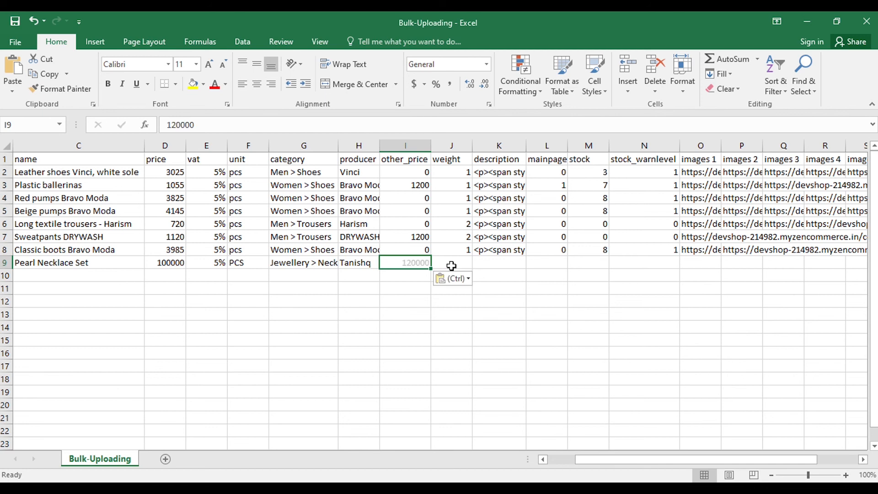
pyautogui.click(454, 262)
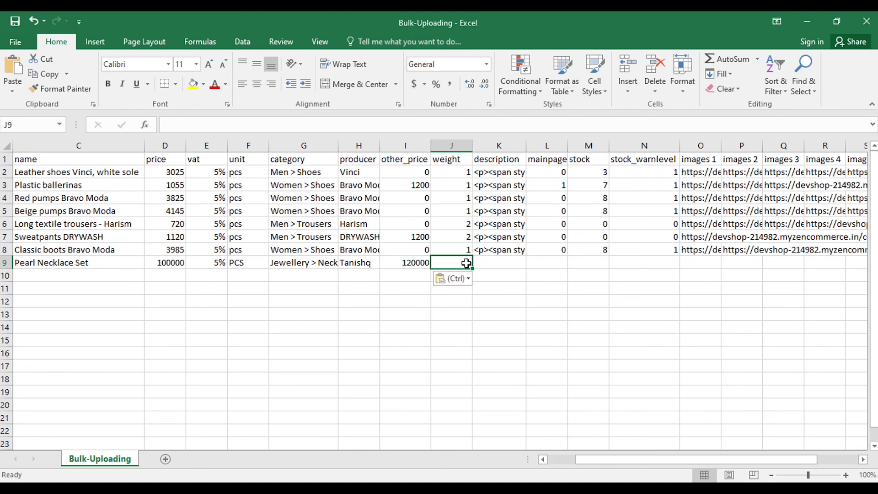
pyautogui.click(485, 265)
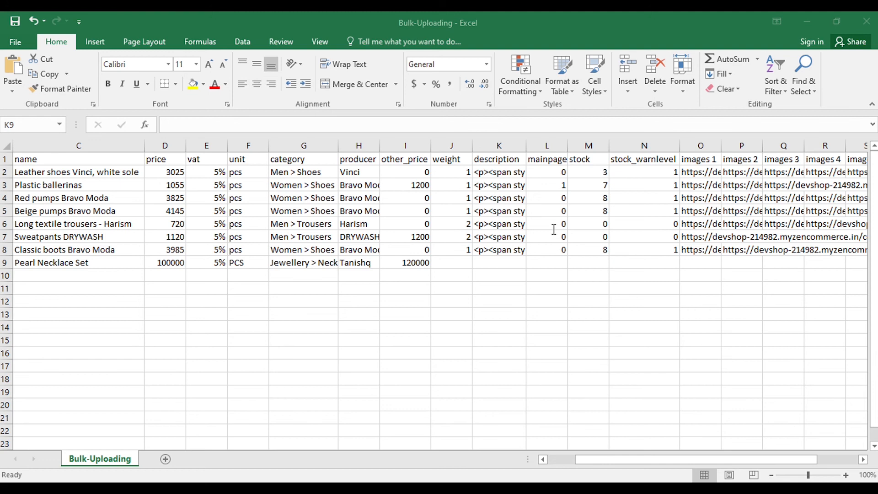
pyautogui.hotkey('alt', 'Tab')
pyautogui.write('Elaborate Pendant with Chain studded with Coloured Stones set in 22 Karat Yellow gold.')
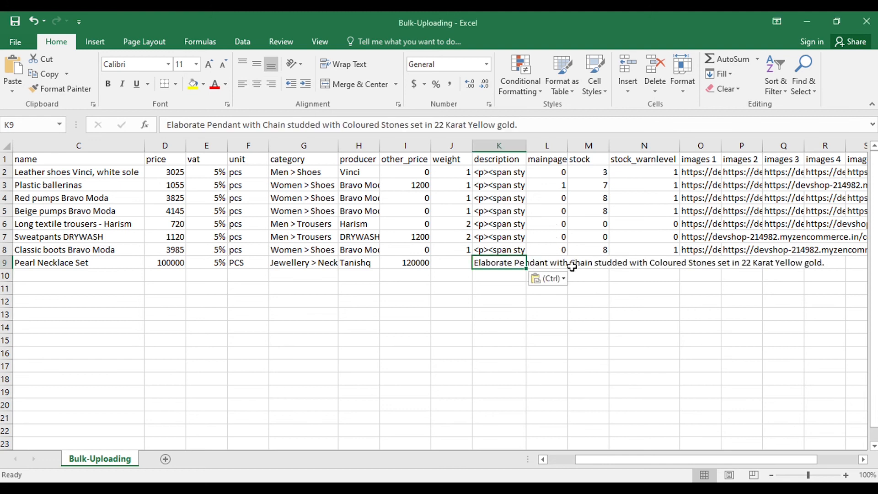
# Set the necklace set's mainpage to 1, stock to 5 and stock_warnlevel to 3.
pyautogui.click(563, 261)
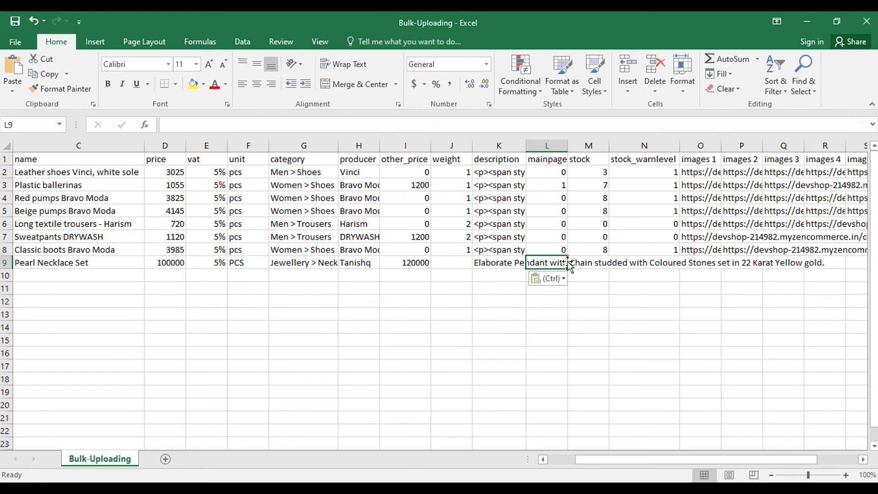
pyautogui.write('1')
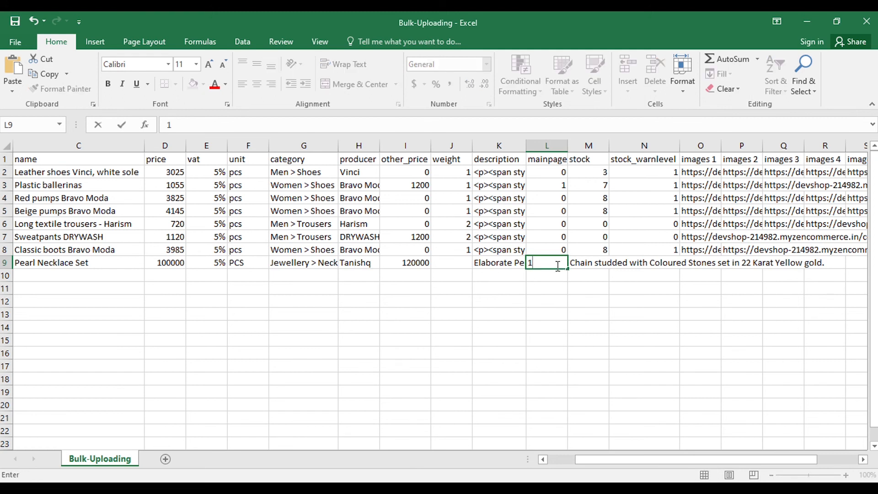
pyautogui.click(584, 267)
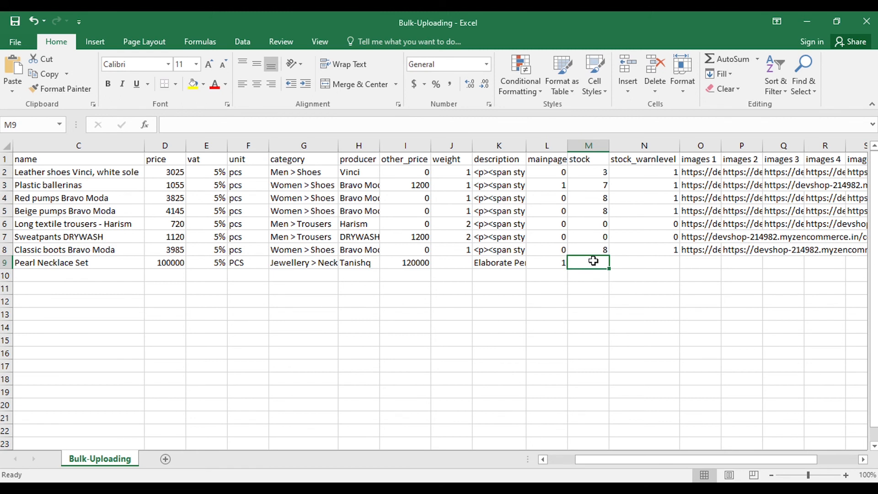
pyautogui.write('5')
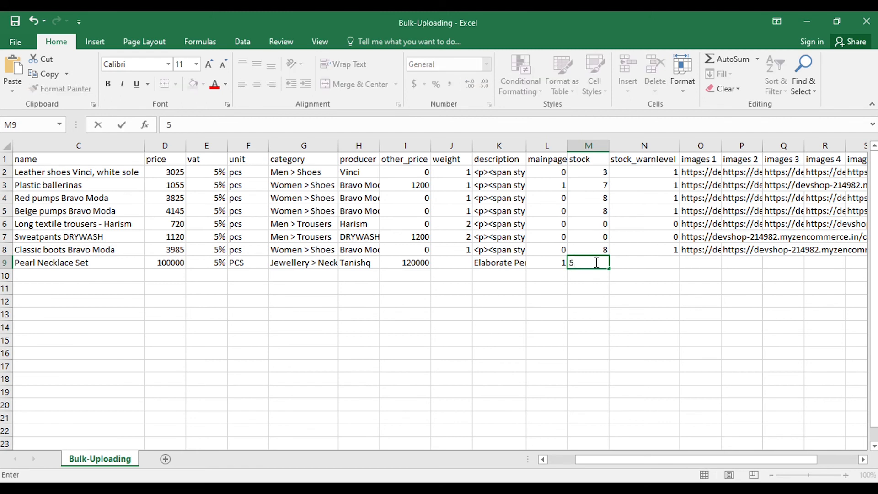
pyautogui.click(632, 262)
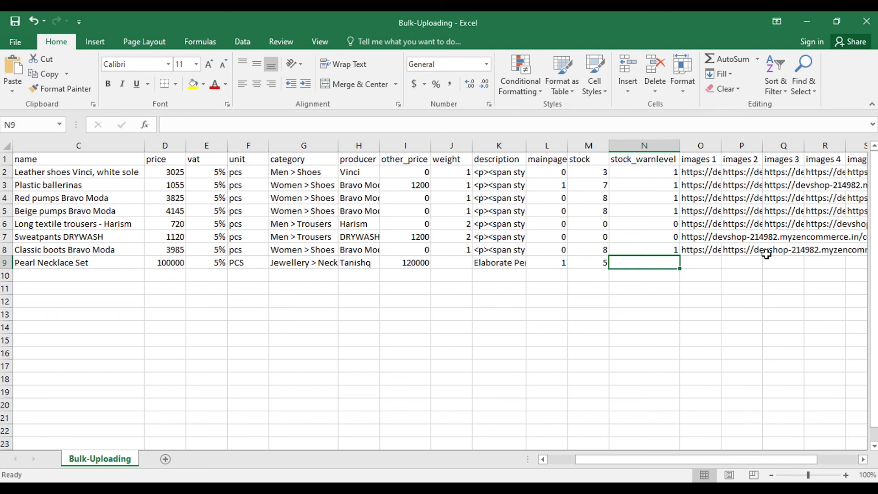
pyautogui.write('3')
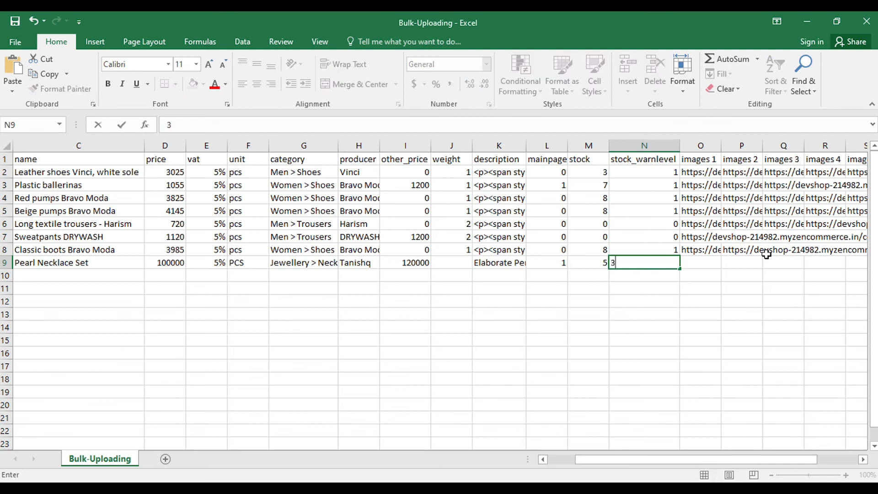
pyautogui.click(699, 262)
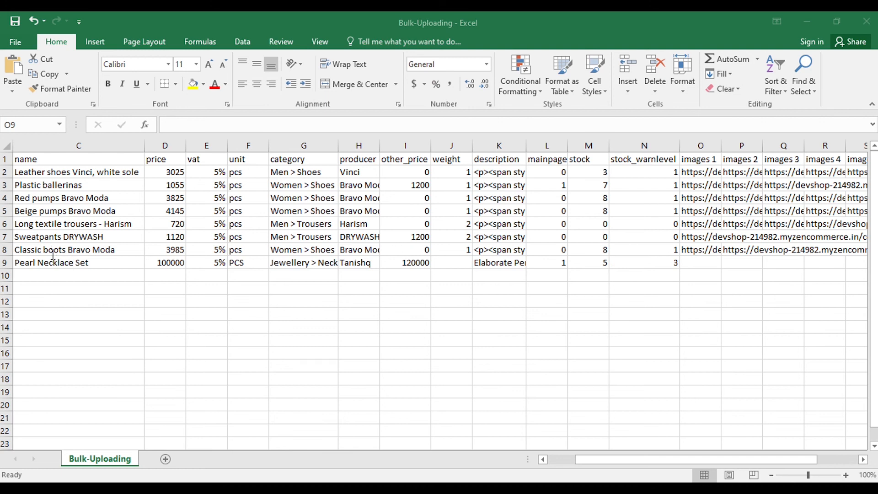
pyautogui.click(686, 265)
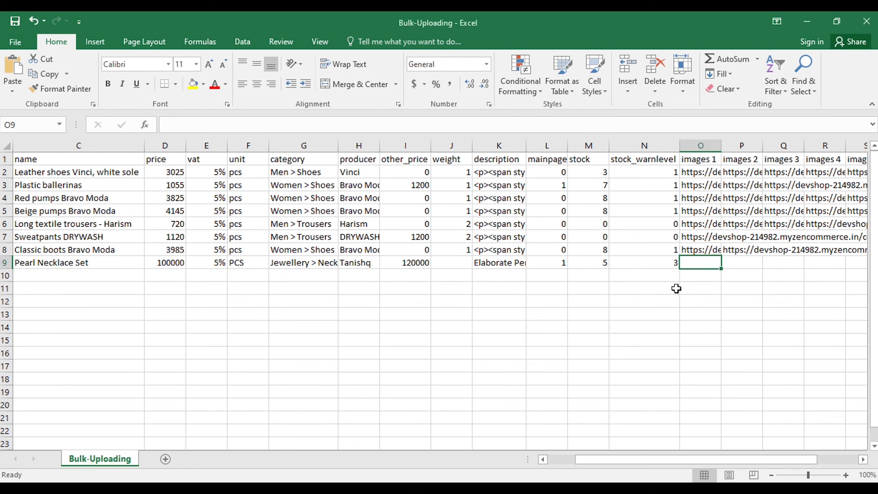
pyautogui.write('https://devshop-214982.myzencommerce.in/upload/Necklace/Pearl-Necklace-1.jpg')
pyautogui.moveTo(508, 125); pyautogui.dragTo(166, 125)
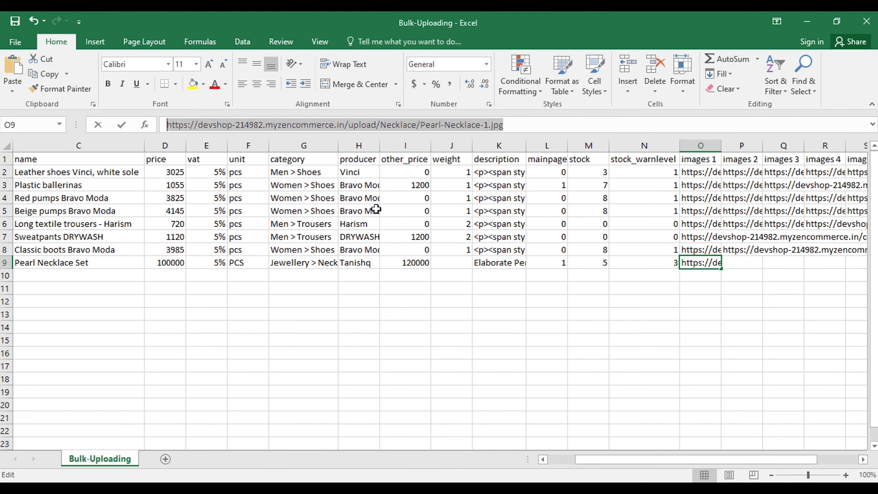
pyautogui.press('Tab')
pyautogui.hotkey('alt', 'Tab')
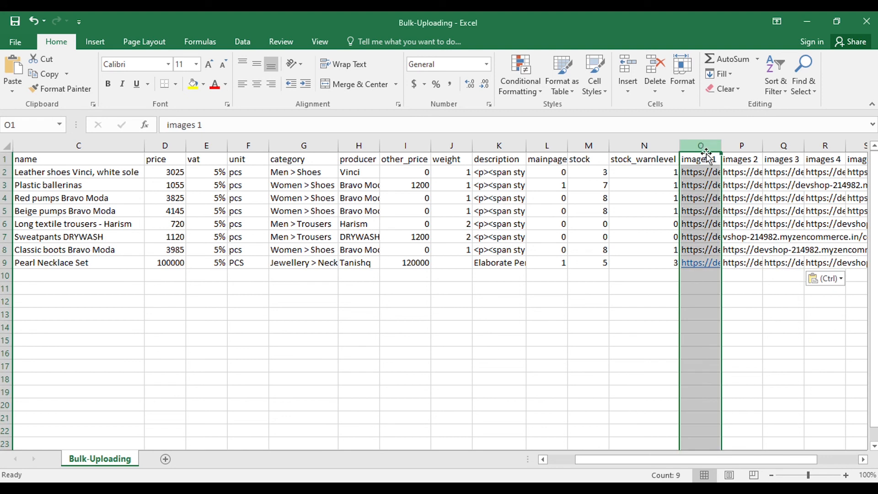
# Examine the images 1 column from its header through the new product's row.
pyautogui.click(707, 158)
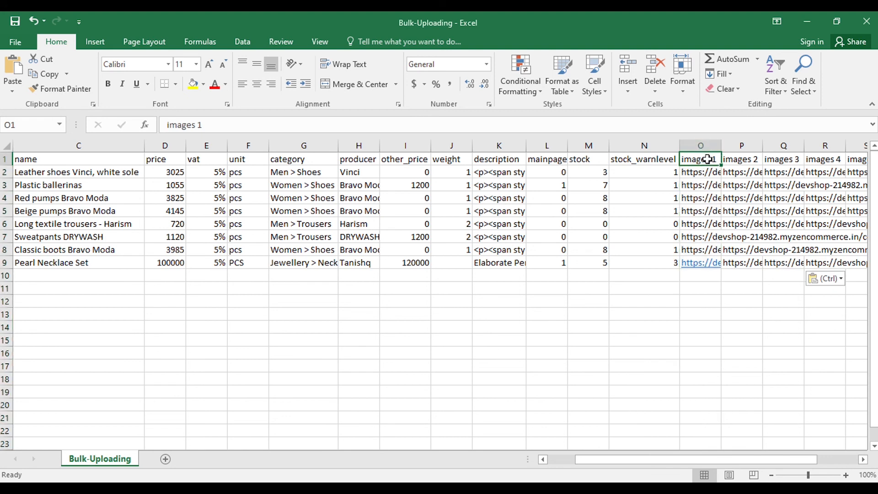
pyautogui.moveTo(706, 158); pyautogui.dragTo(689, 269)
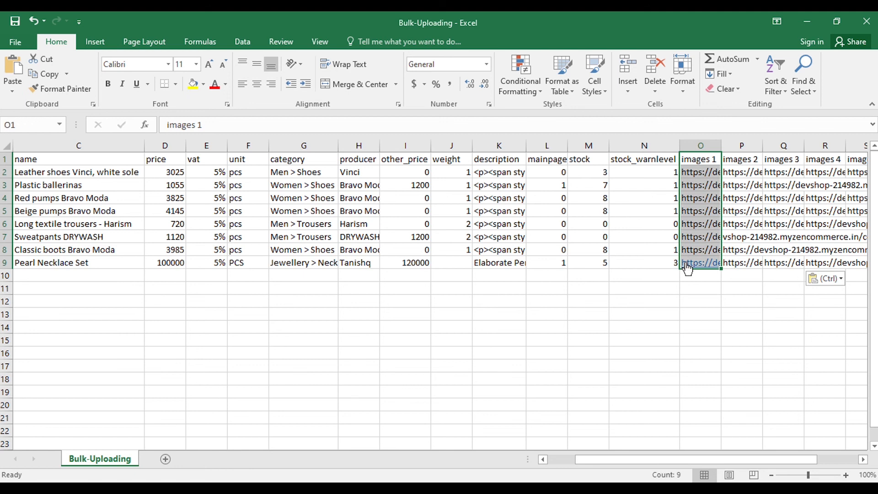
pyautogui.click(658, 252)
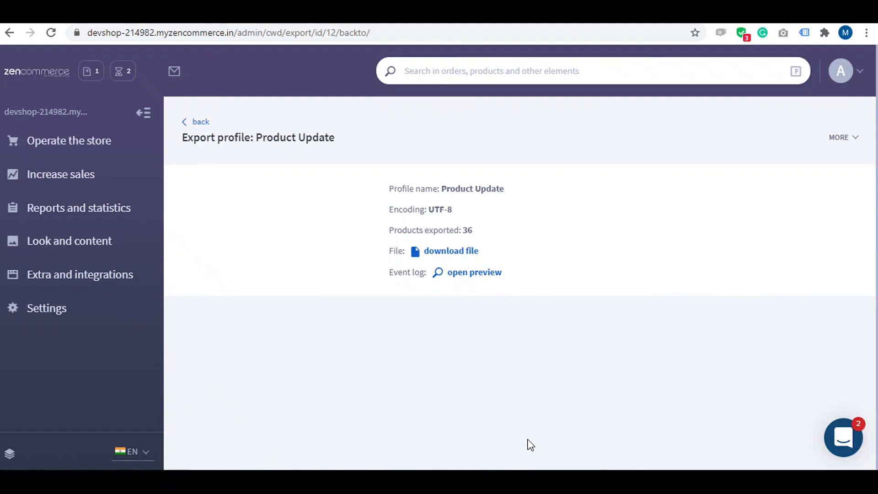
# Switch to the Zencommerce admin in the browser and start an import from the Product Update profile.
pyautogui.moveTo(253, 137); pyautogui.dragTo(182, 137)
pyautogui.keyDown('shift'); pyautogui.click(342, 138); pyautogui.keyUp('shift')
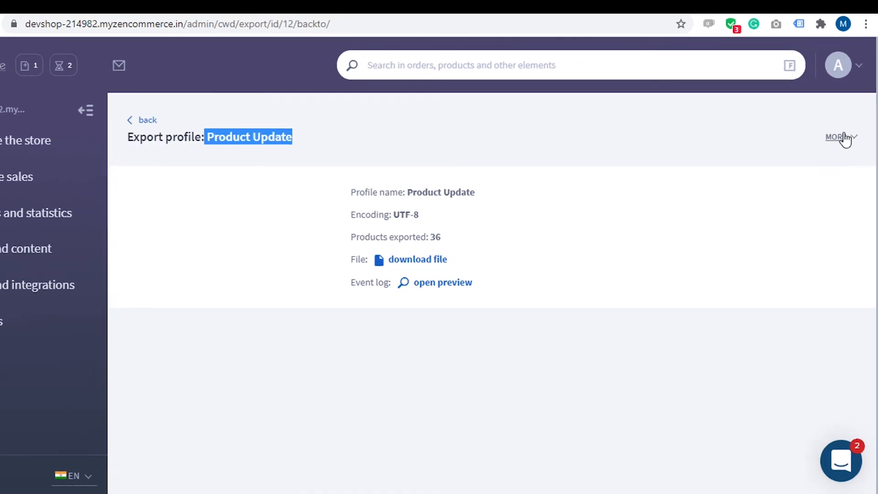
pyautogui.click(844, 137)
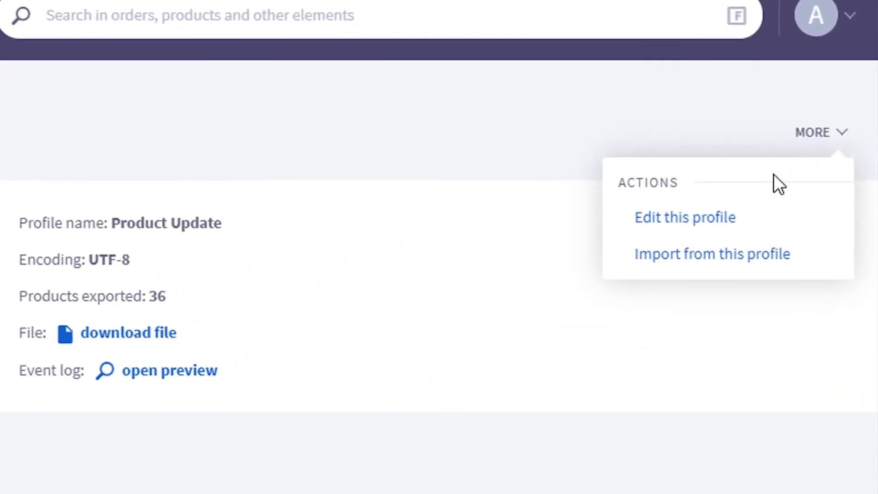
pyautogui.click(757, 257)
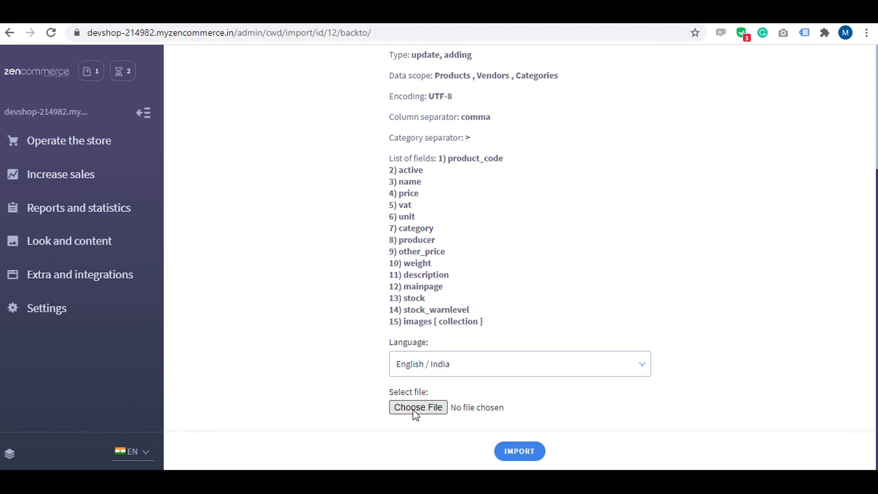
# Import the Bulk-Uploading.csv file with the Product Update profile and dismiss the resulting information dialog.
pyautogui.click(416, 408)
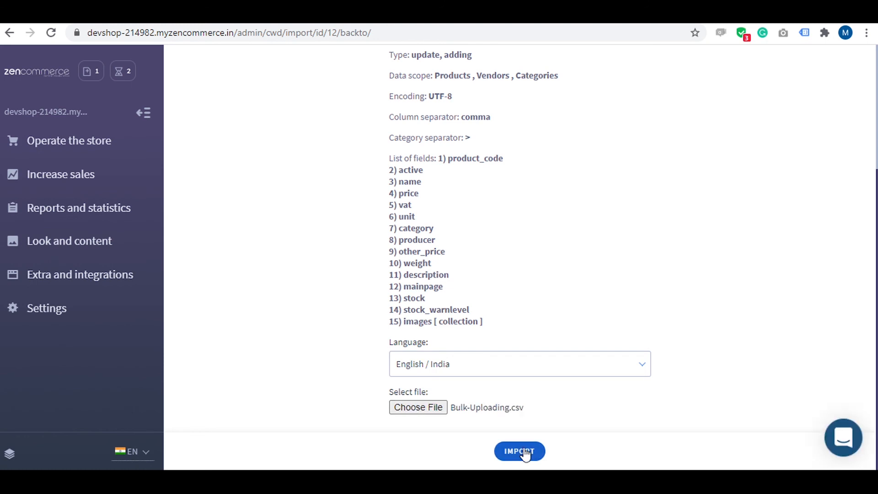
pyautogui.click(520, 452)
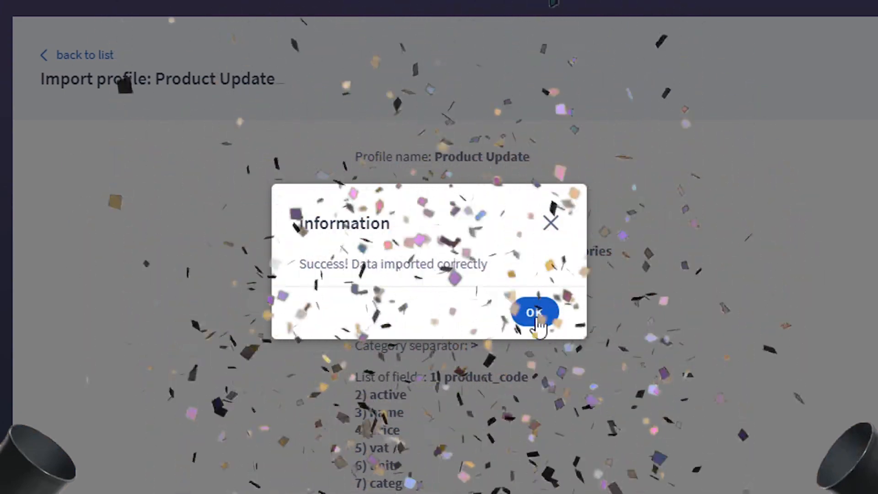
pyautogui.click(538, 314)
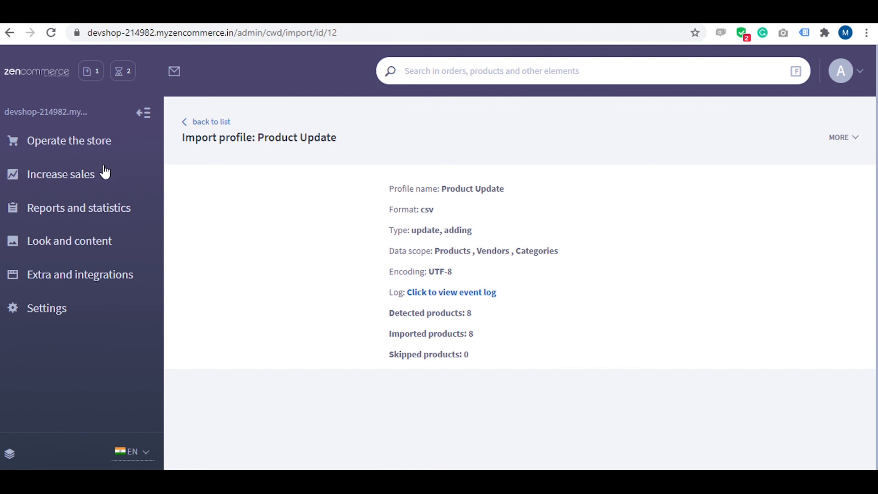
# Open the online storefront and browse to the Jewellery > Neckwear category to check the Pearl Necklace Set.
pyautogui.click(78, 117)
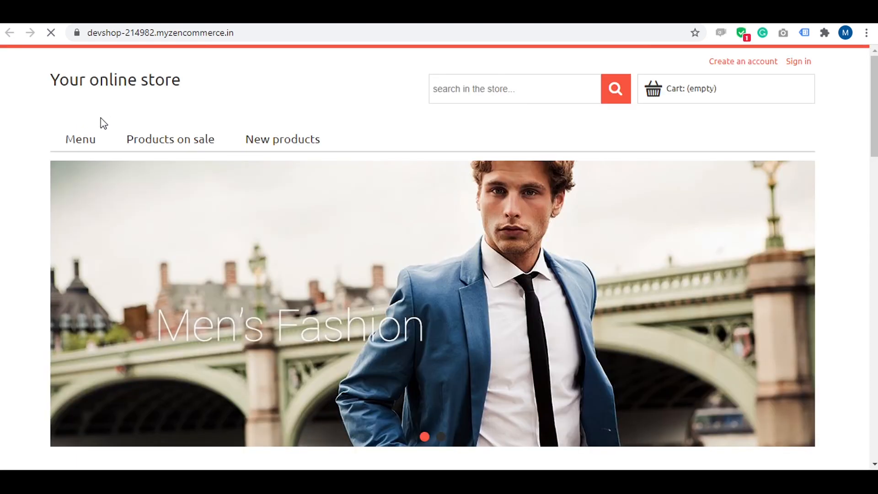
pyautogui.moveTo(77, 129)
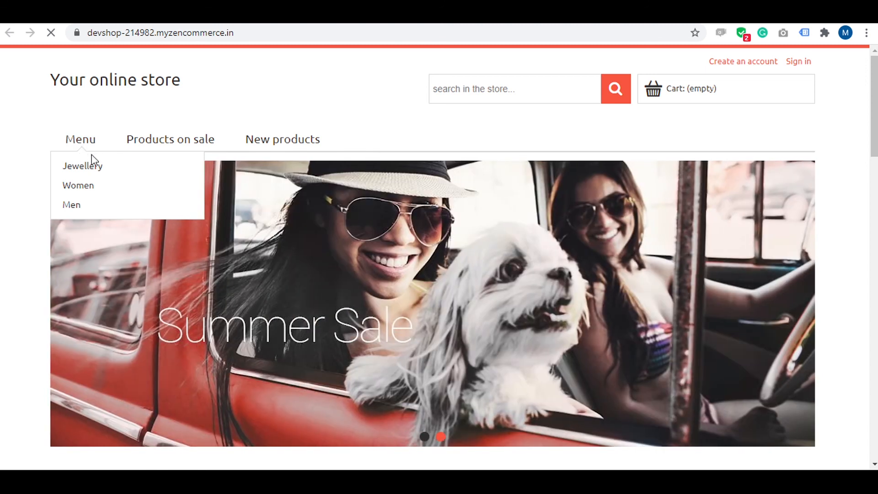
pyautogui.moveTo(93, 174)
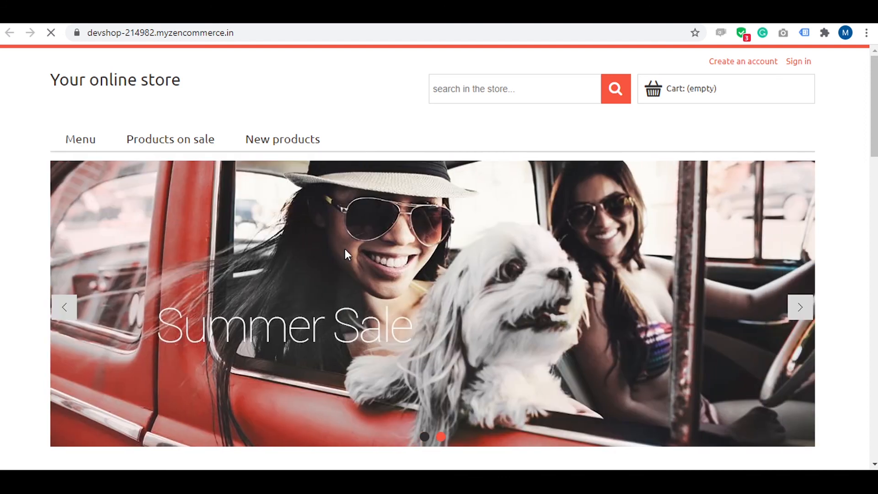
pyautogui.scroll(-1, 345, 251)
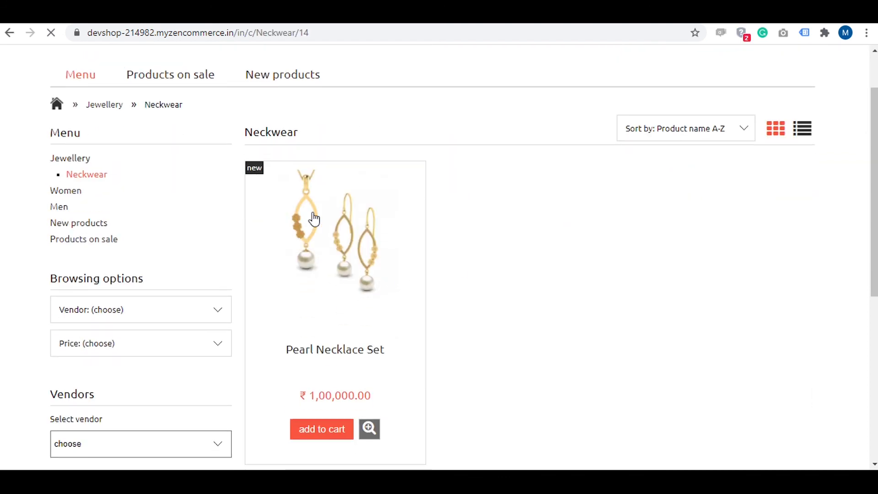